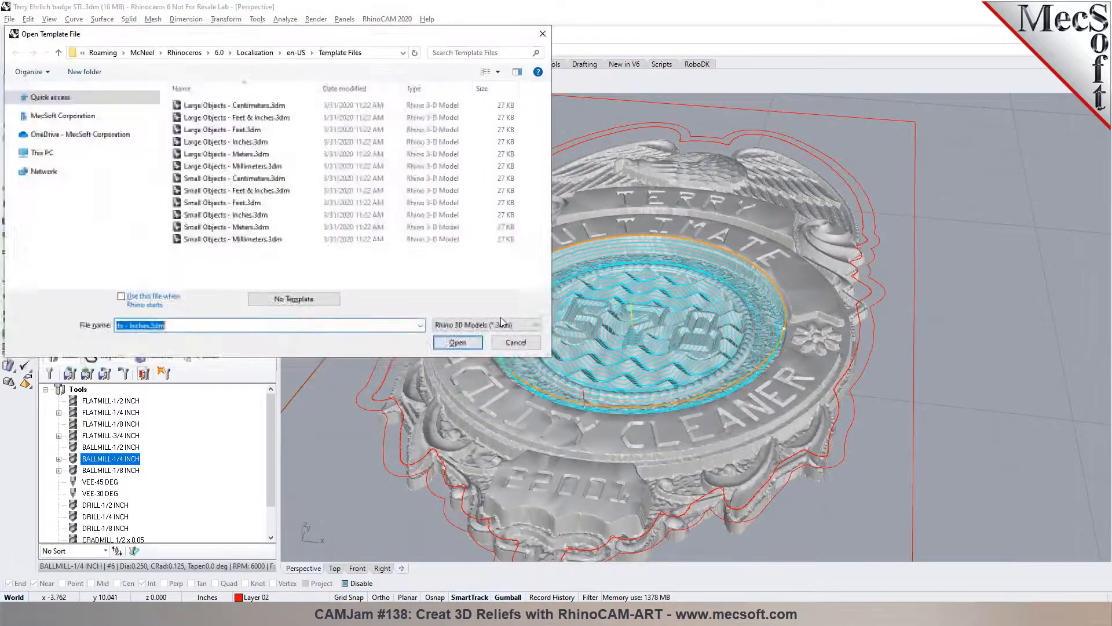
Start a new model from the selected inches template and load the RhinoCAM ART module
click(481, 342)
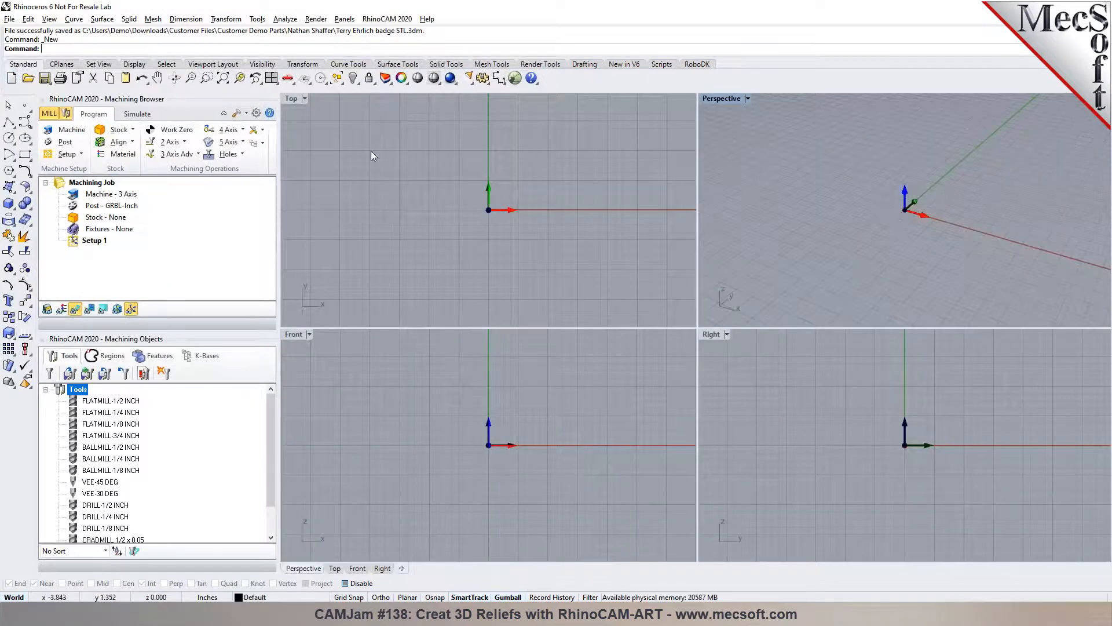
click(387, 18)
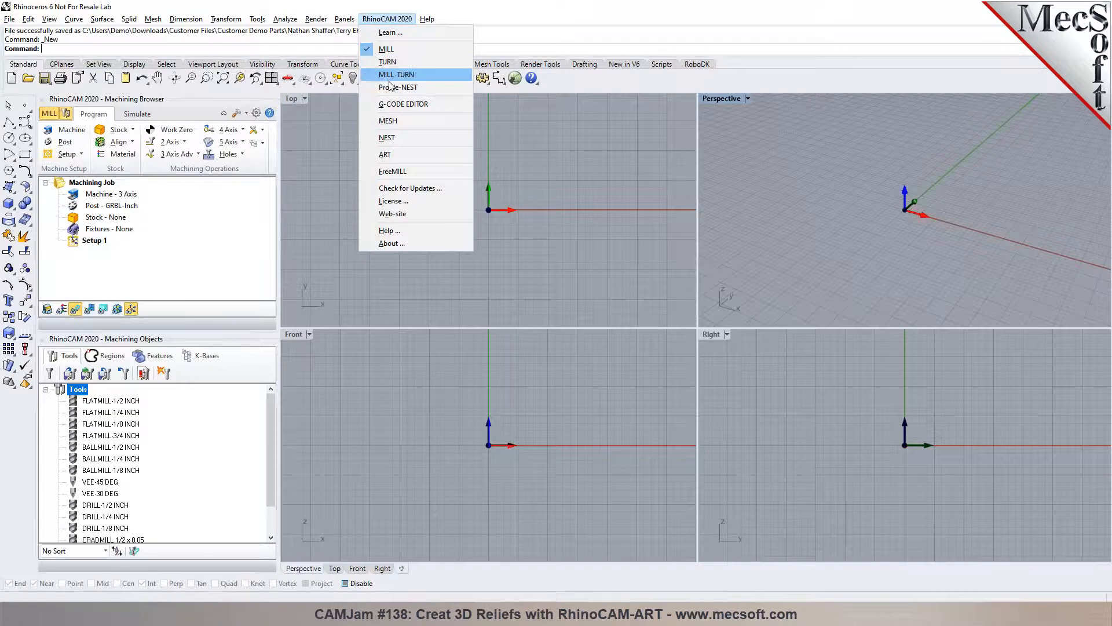
click(388, 154)
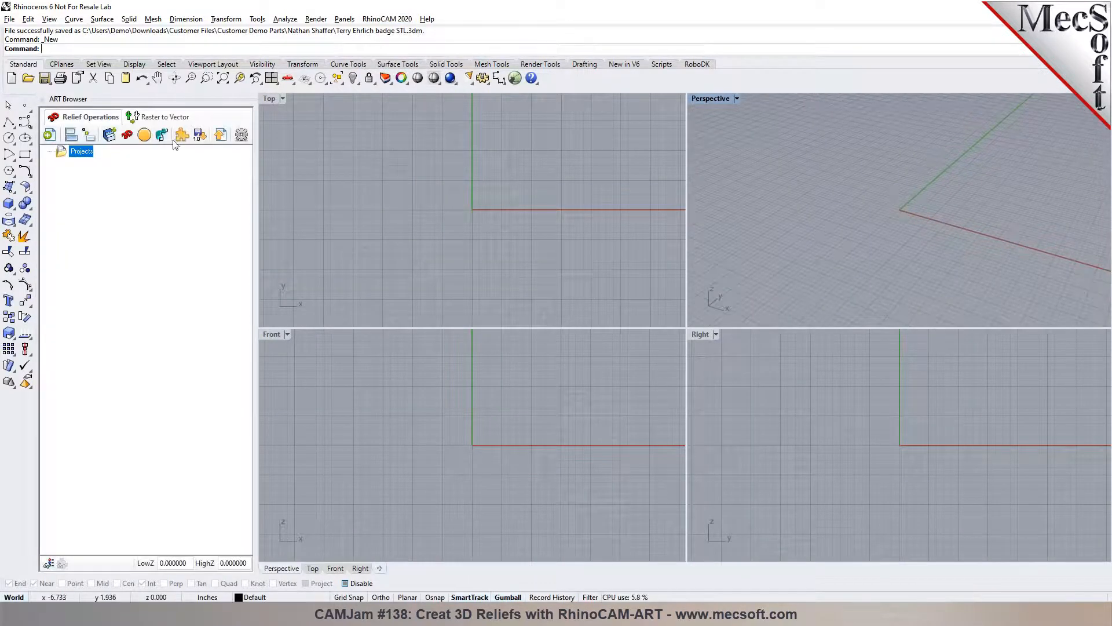
click(149, 119)
click(64, 122)
Switch to the customer's image folder in File Explorer and examine 41st ECS.jpg, 97th Intel Sq Patch Style A.png and pai sho.jpg in Photos
mouse_move(298, 616)
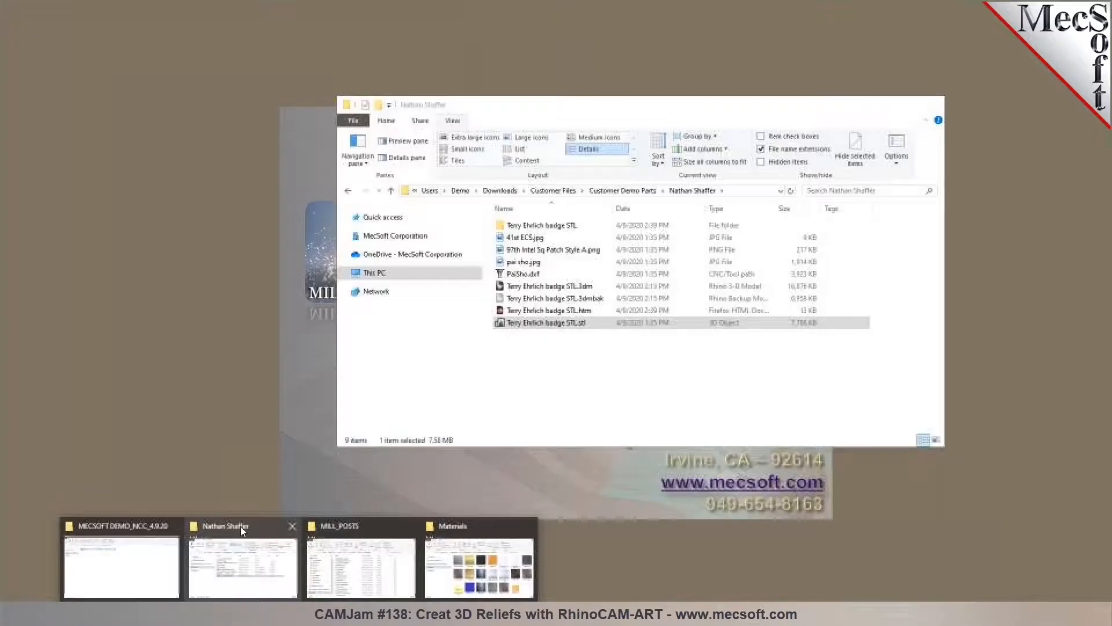
click(241, 526)
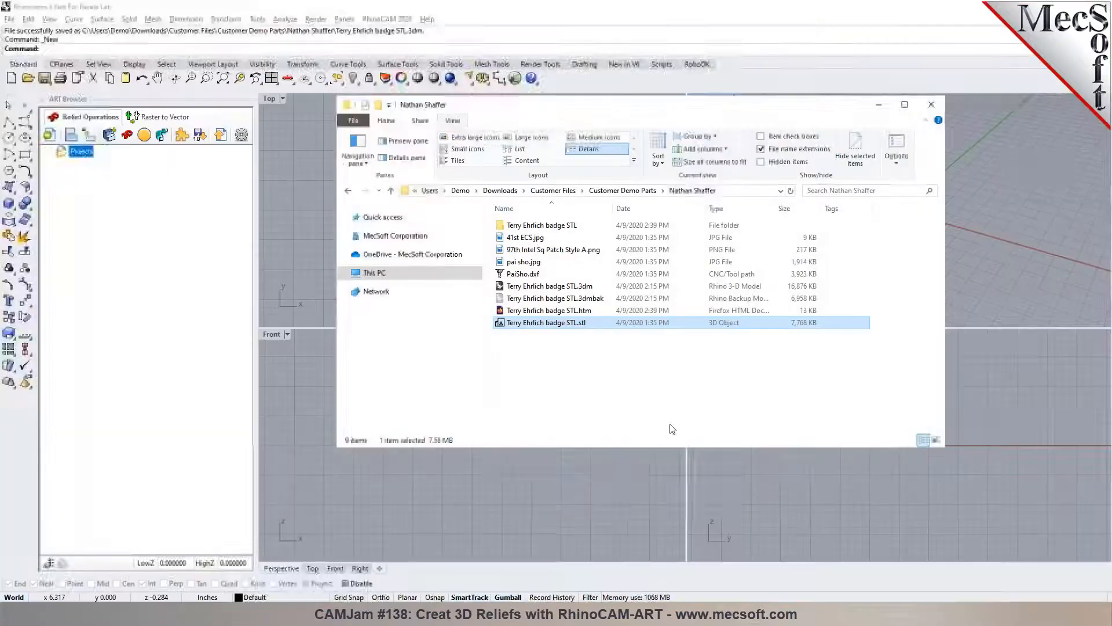
click(527, 237)
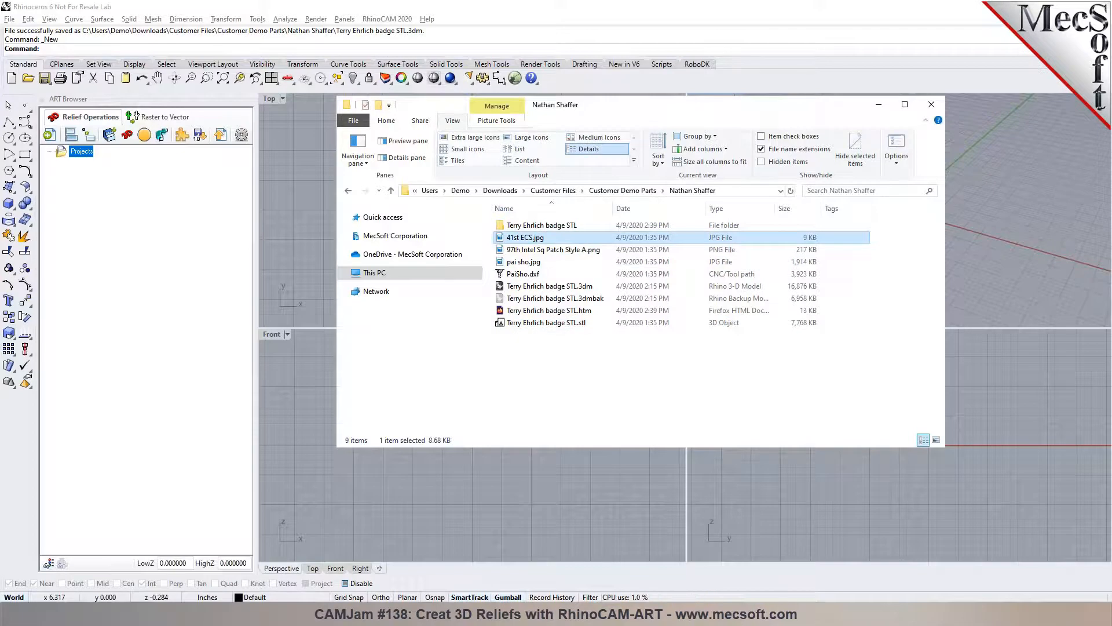
double_click(527, 238)
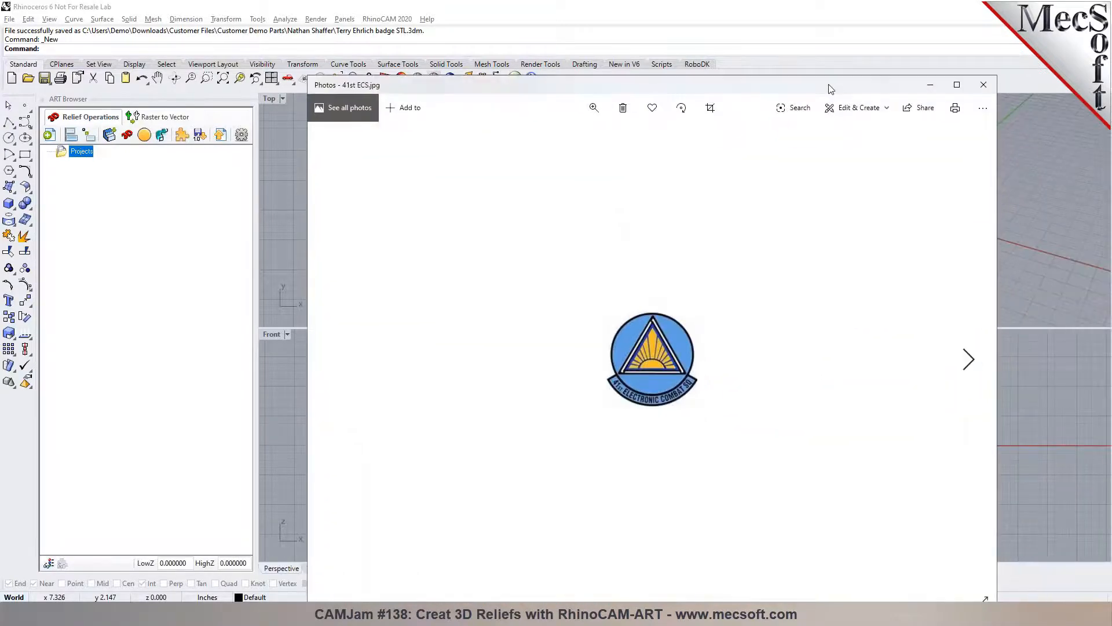
click(970, 364)
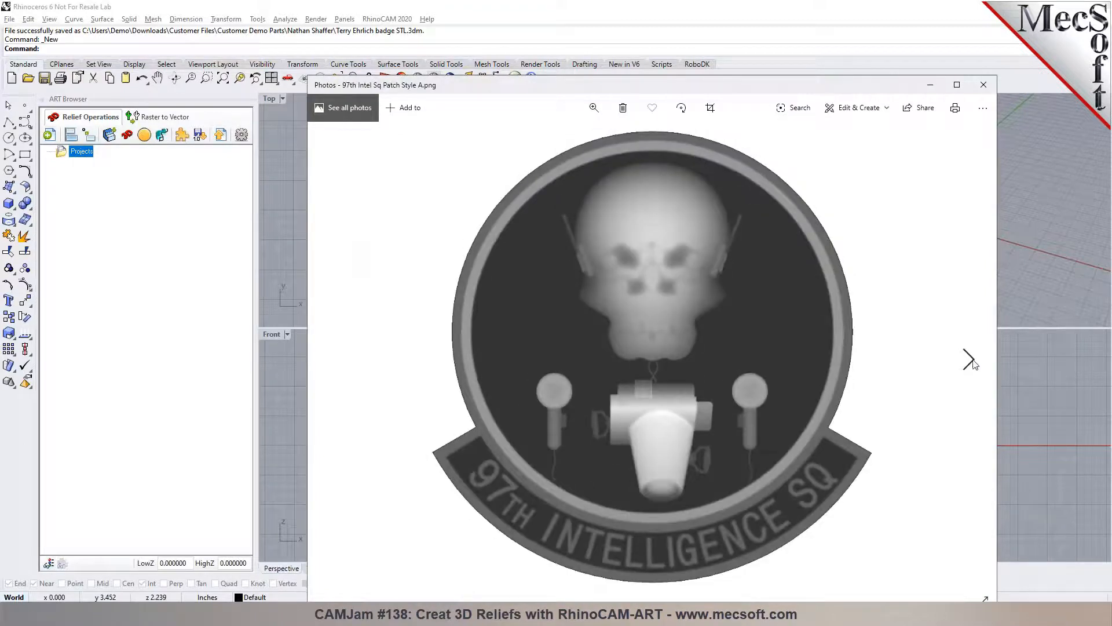
click(974, 364)
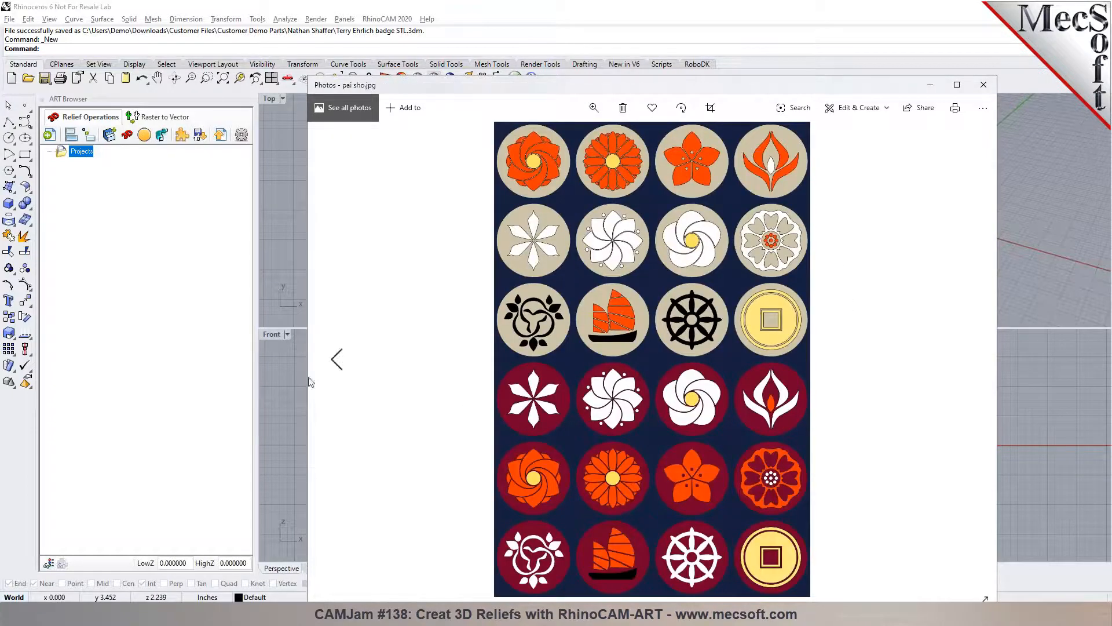
click(341, 365)
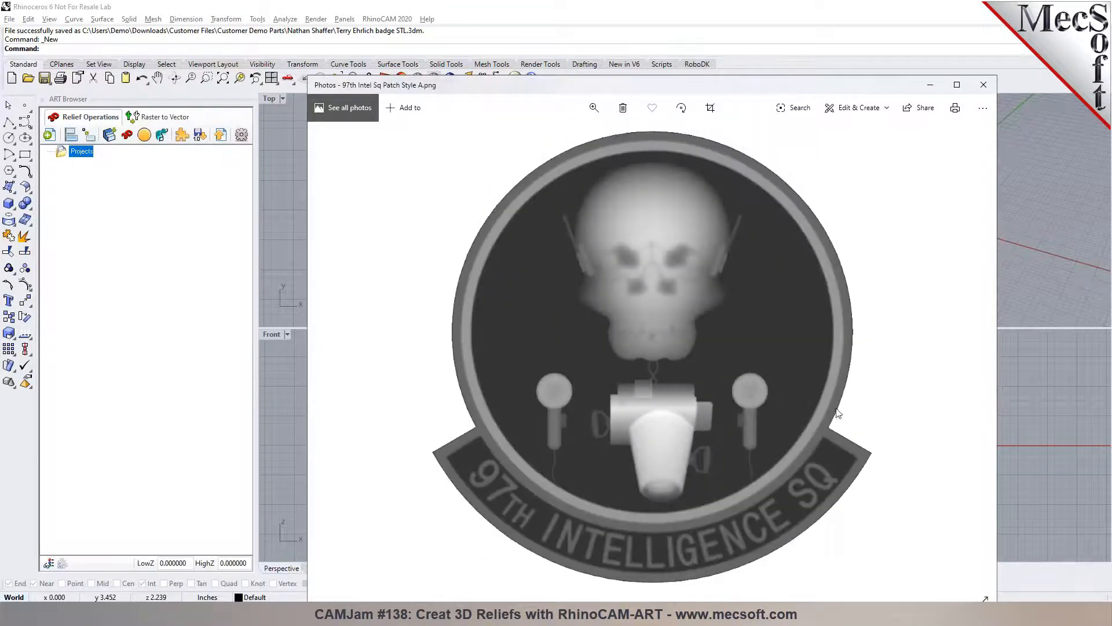
click(339, 359)
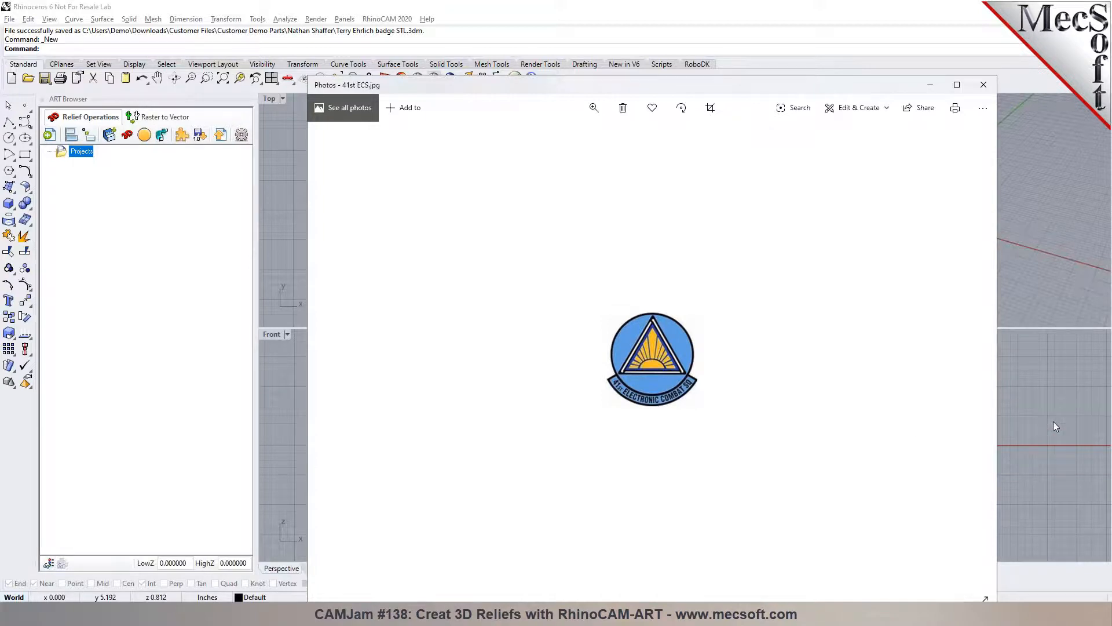
mouse_move(972, 359)
click(969, 359)
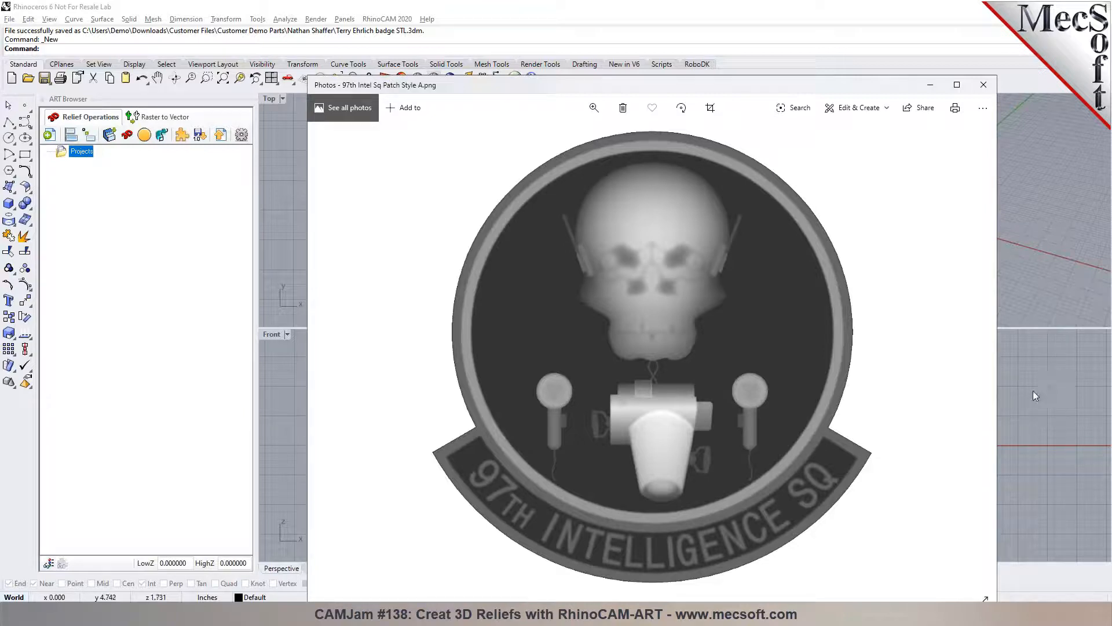
mouse_move(969, 355)
click(970, 361)
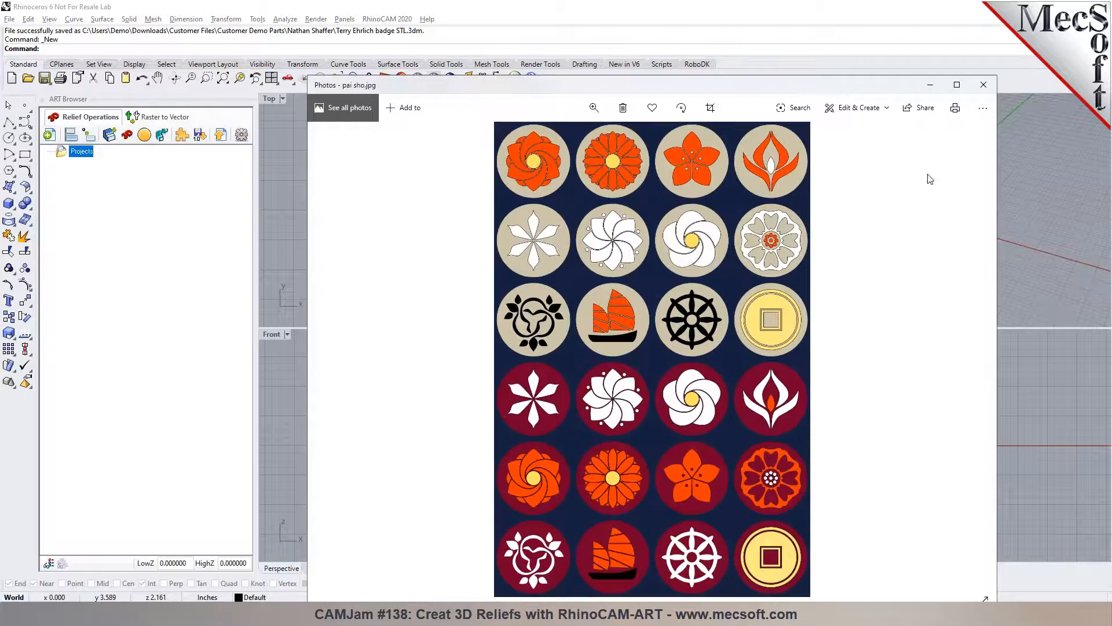
click(335, 358)
click(335, 358)
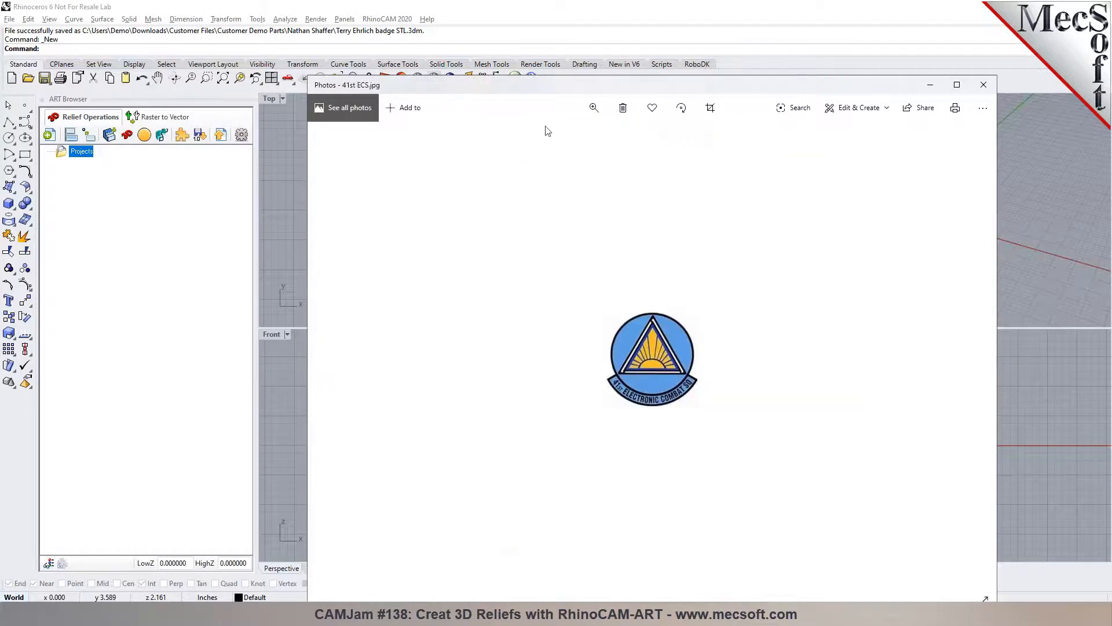
click(983, 85)
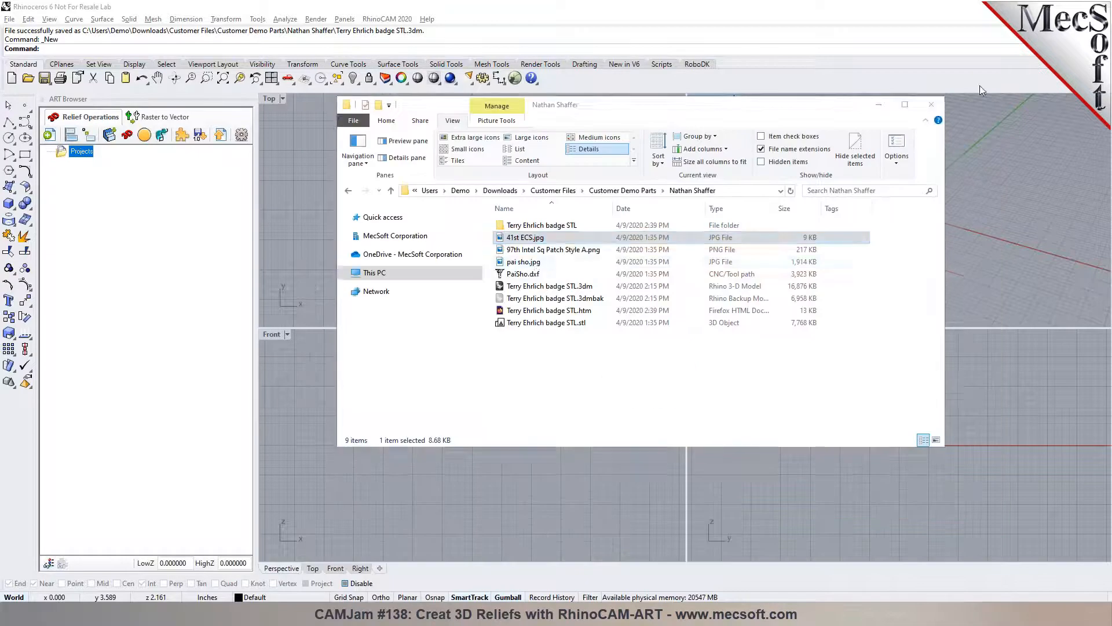
Rename the 97th Intel Sq Patch Style A.png image as 97th Intel Sq Patch Style A.jpg
click(551, 250)
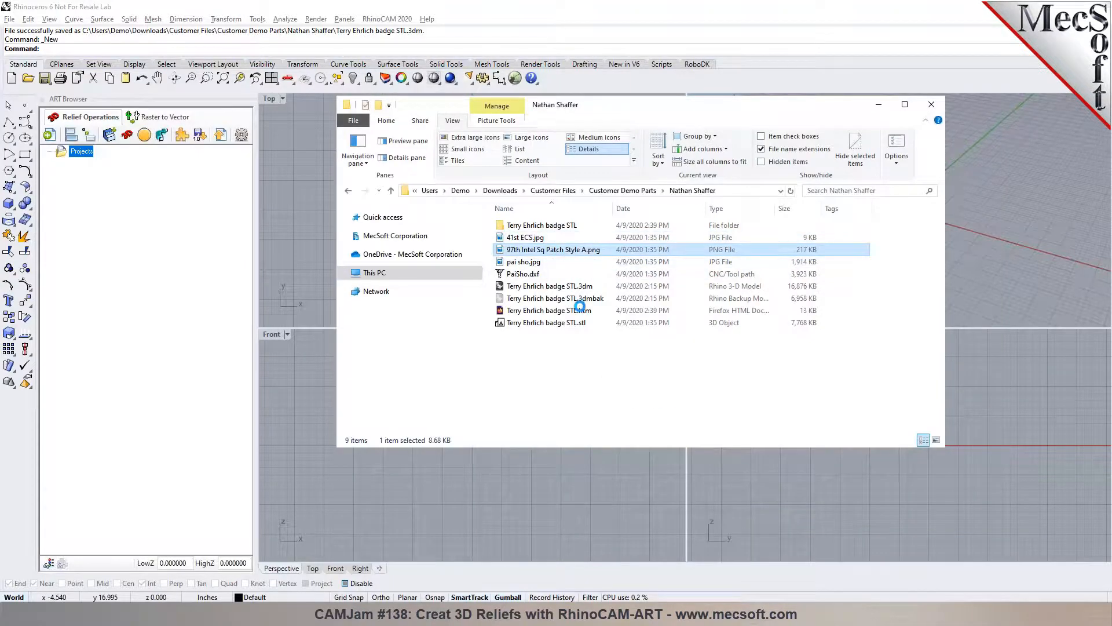
key(shift+F10)
click(595, 577)
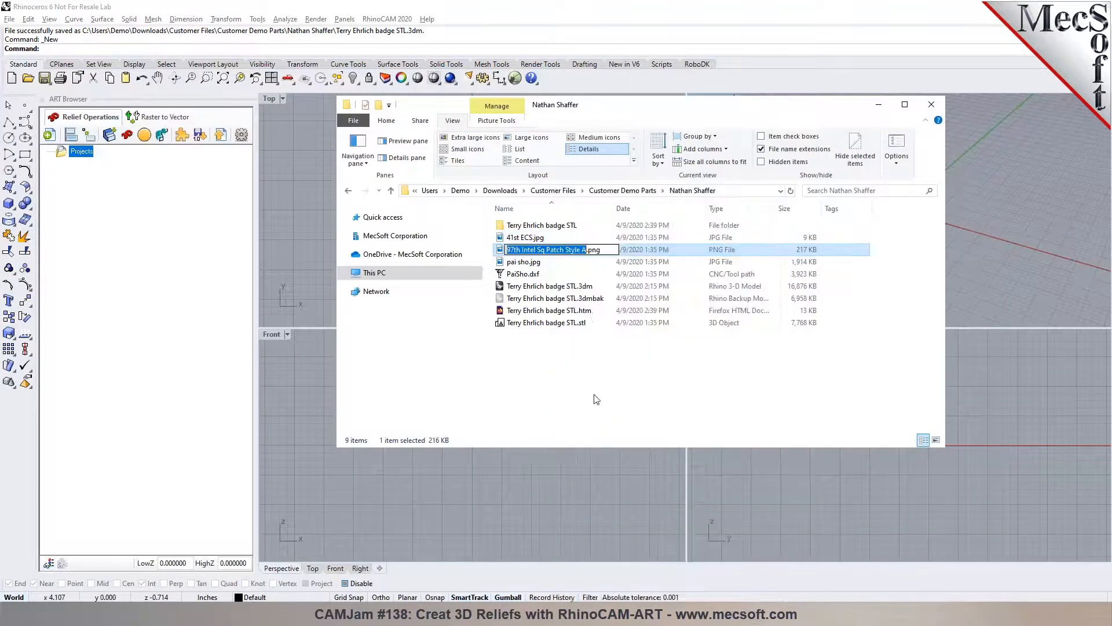
click(606, 250)
key(BackSpace)
key(BackSpace)
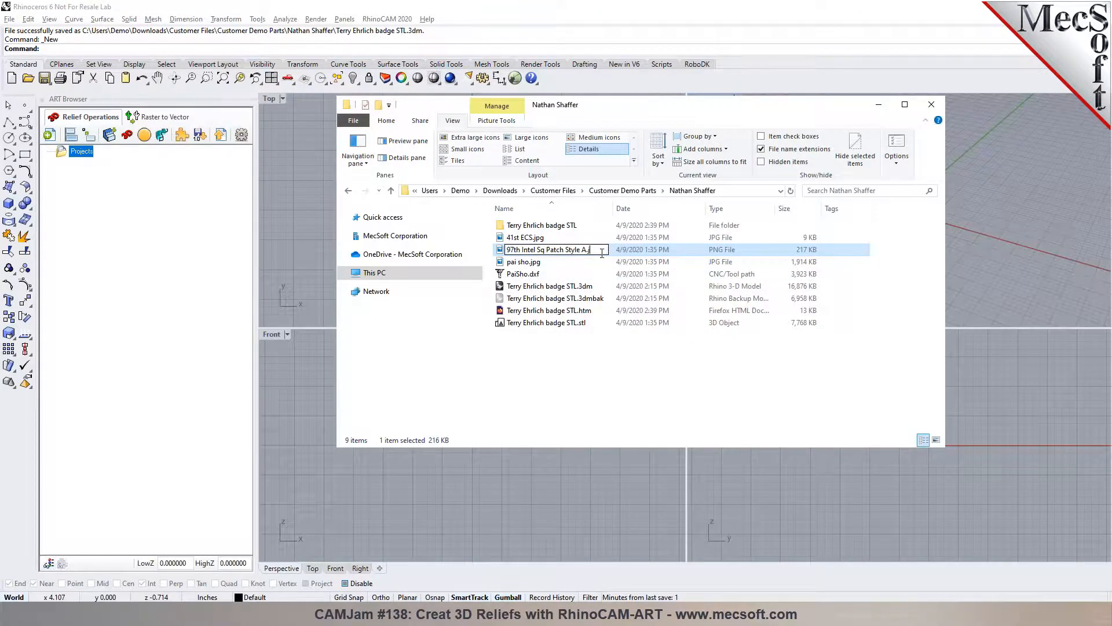
text(jpg)
click(593, 393)
click(610, 315)
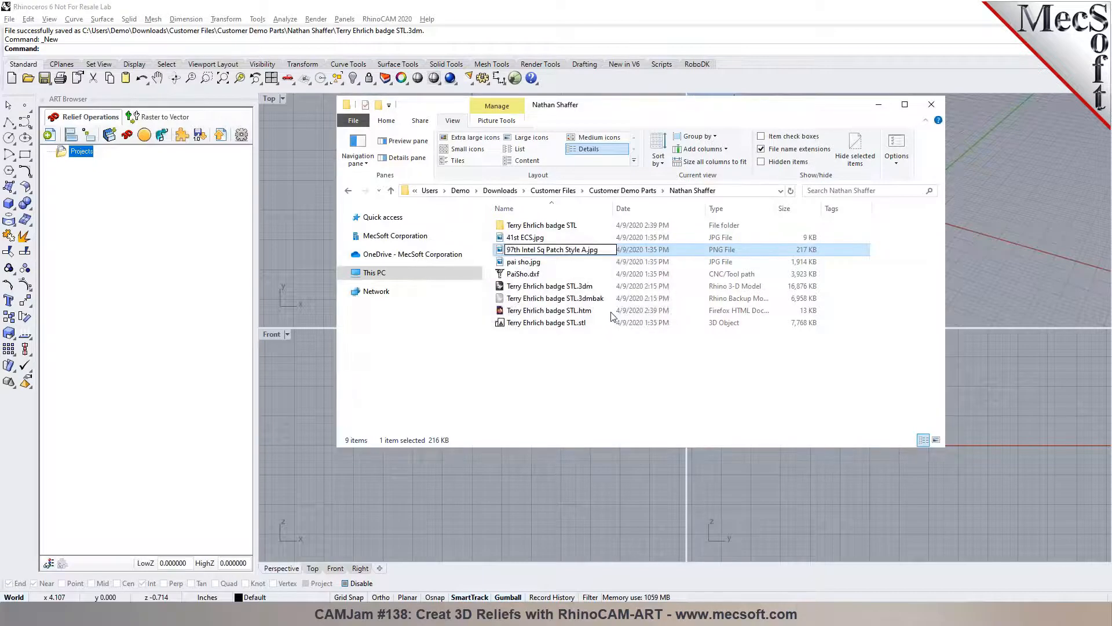
Switch back to Rhinoceros and maximize the Top viewport
click(299, 255)
double_click(269, 99)
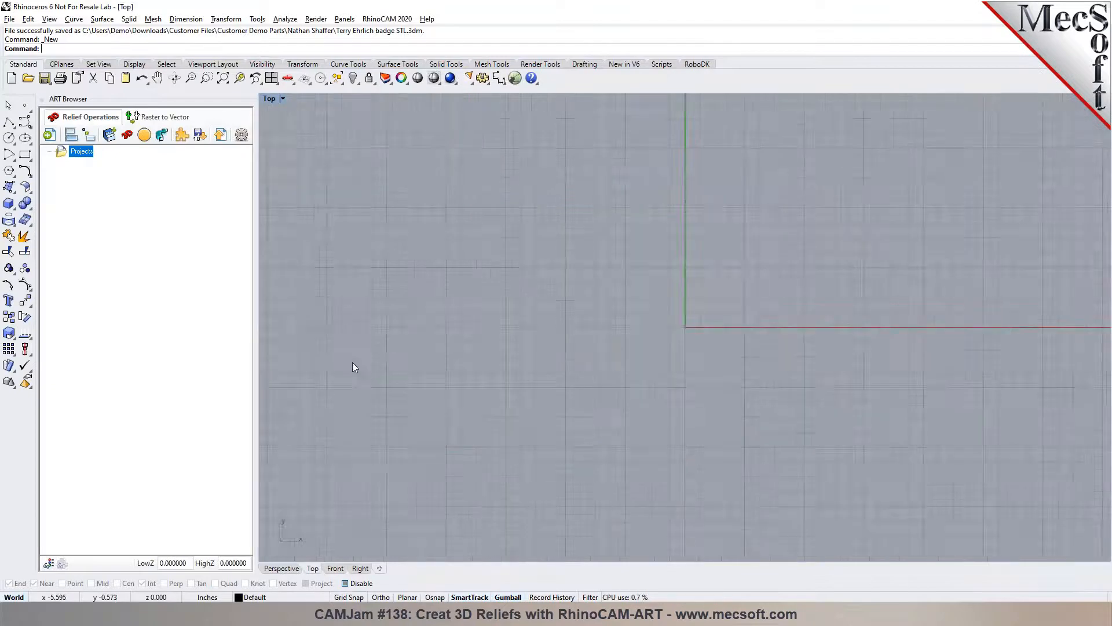
scroll(571, 286, up, 2)
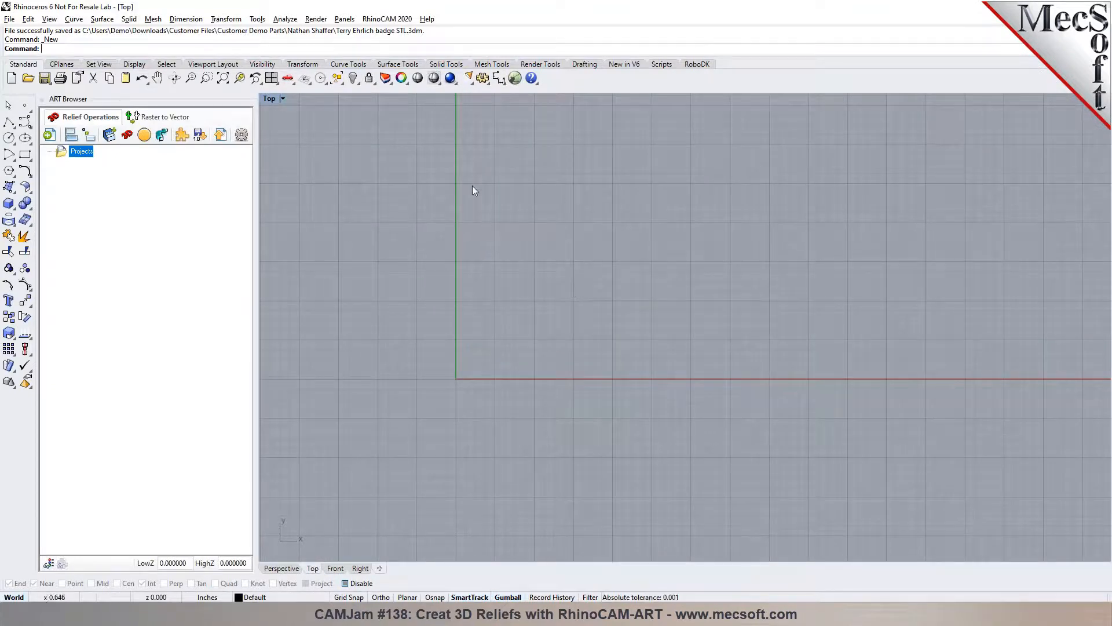
Generate an ART project over a 4 by 4 inch square picked from the world origin with grid snap on, at 100 dots per inch
click(51, 135)
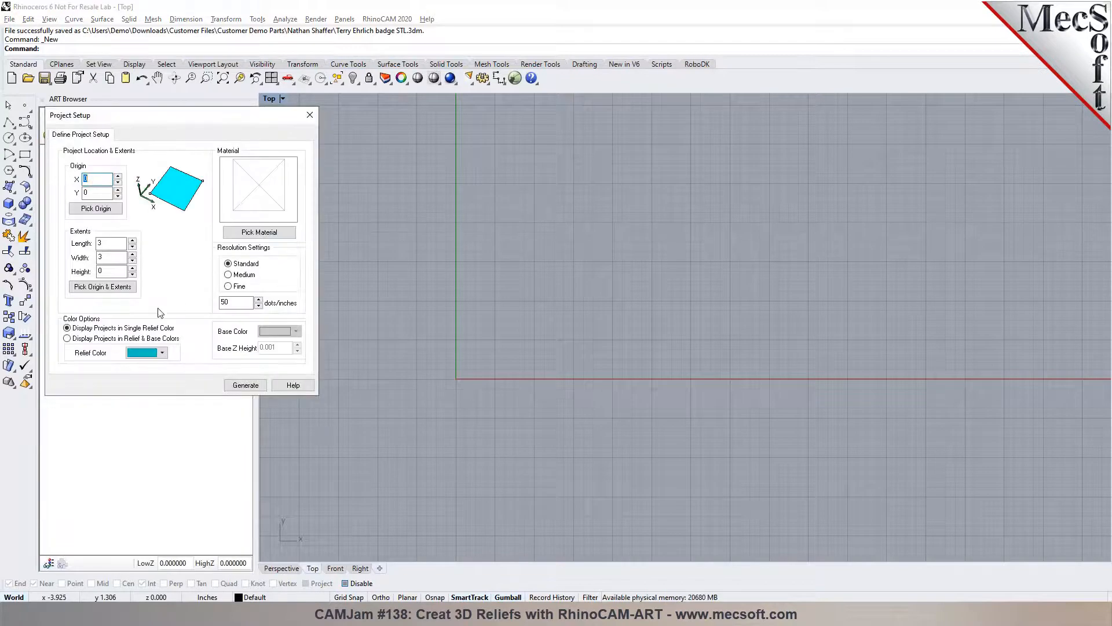
click(103, 287)
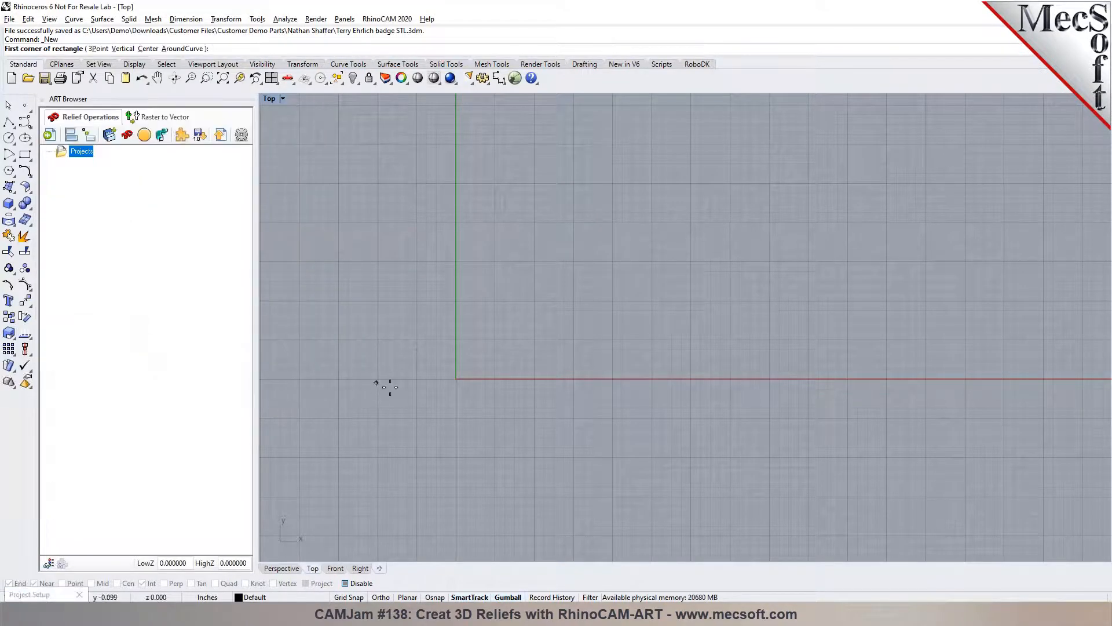
click(362, 597)
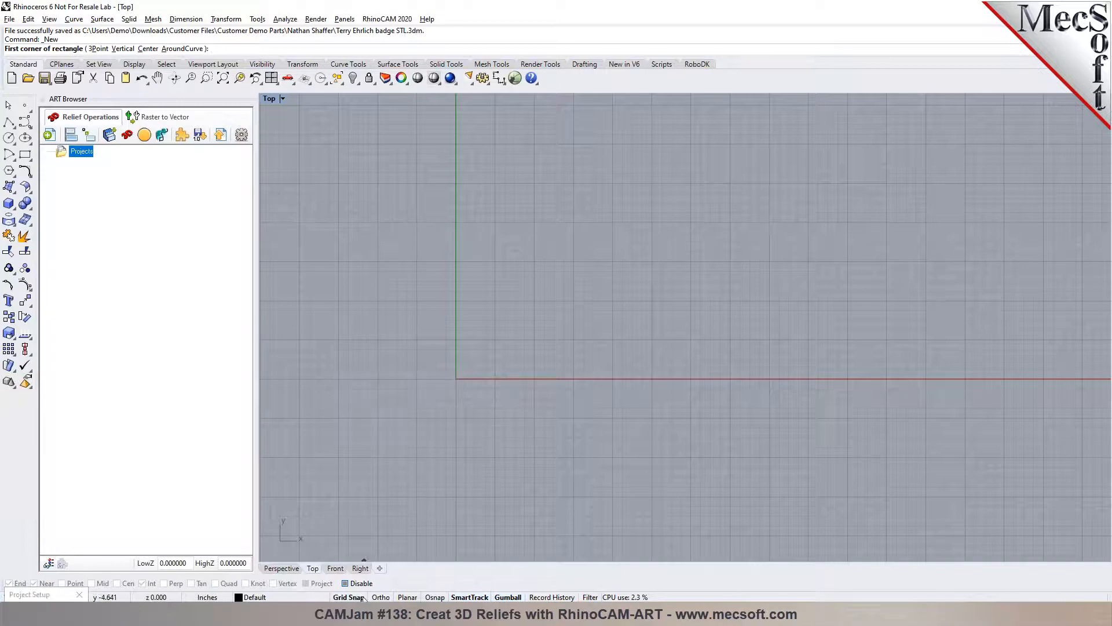
click(456, 379)
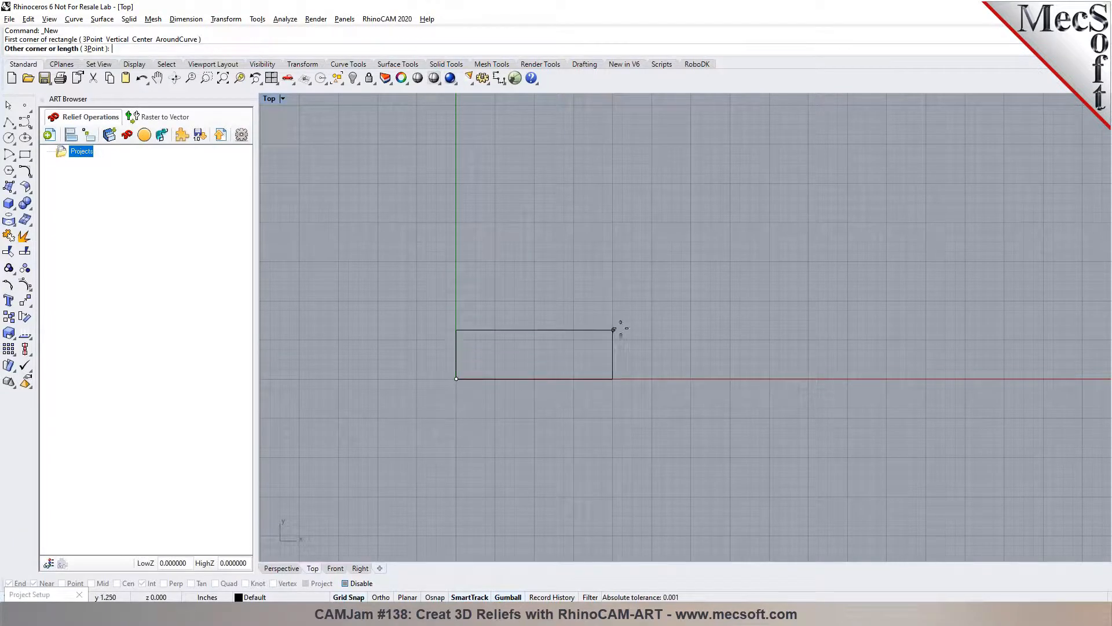
click(614, 223)
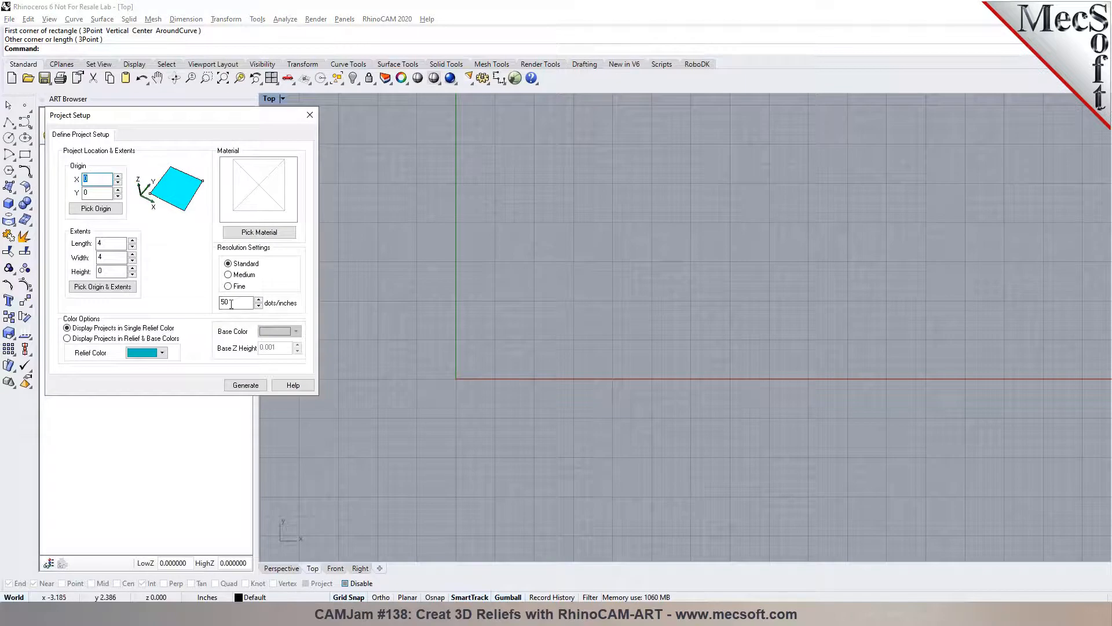
text(100)
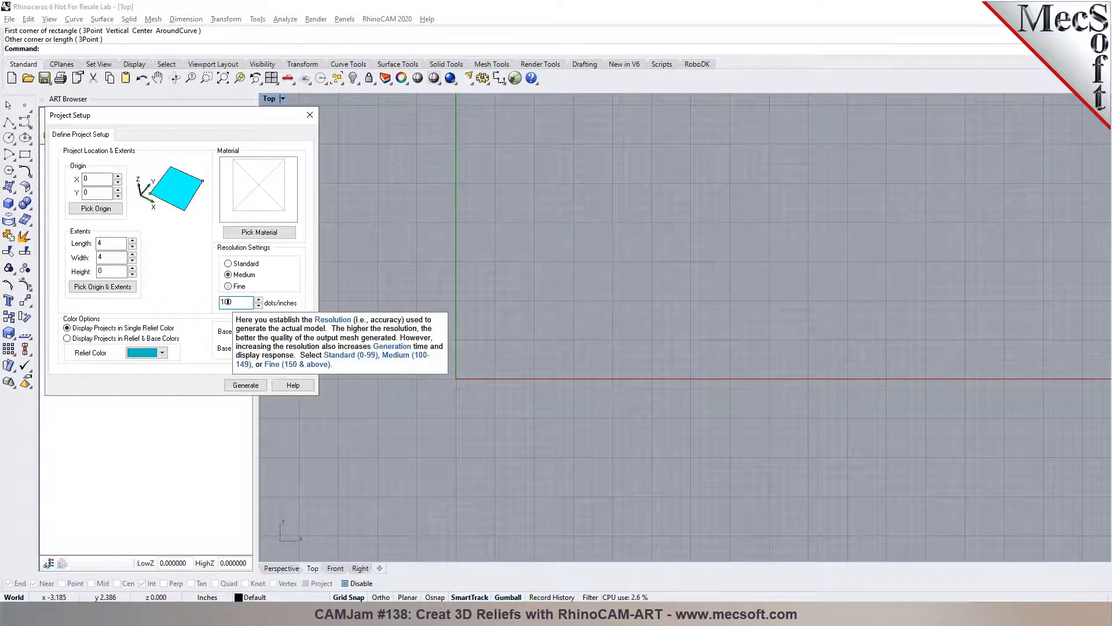
click(244, 385)
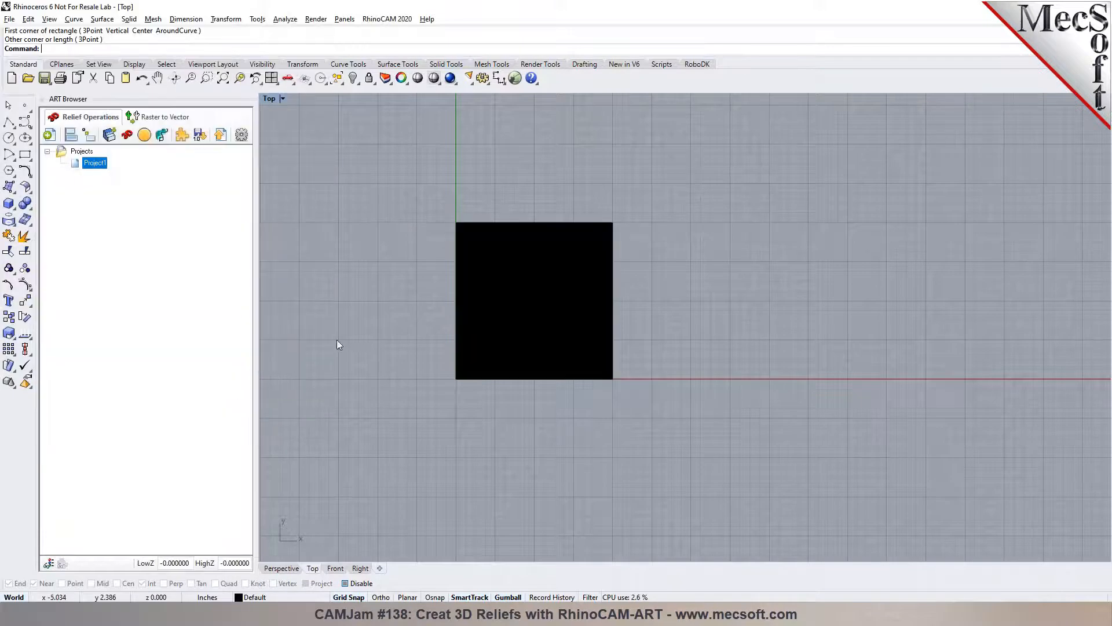
Set the Top view to shaded display and draw a 4 by 4 inch rectangle from the origin along the project's outline
click(434, 77)
scroll(464, 280, up, 4)
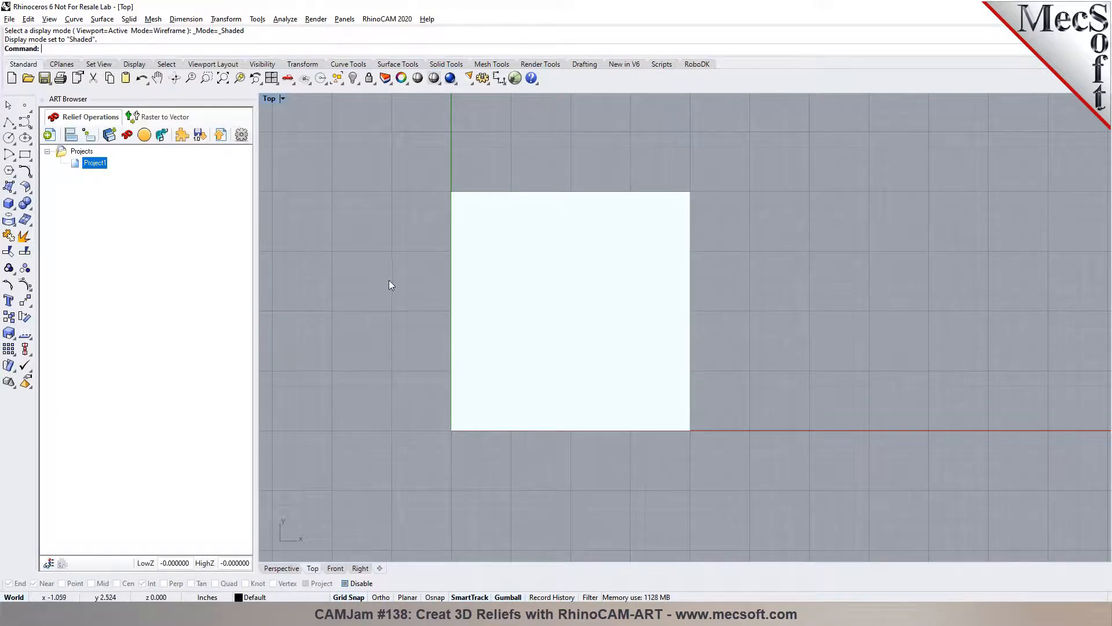
click(25, 154)
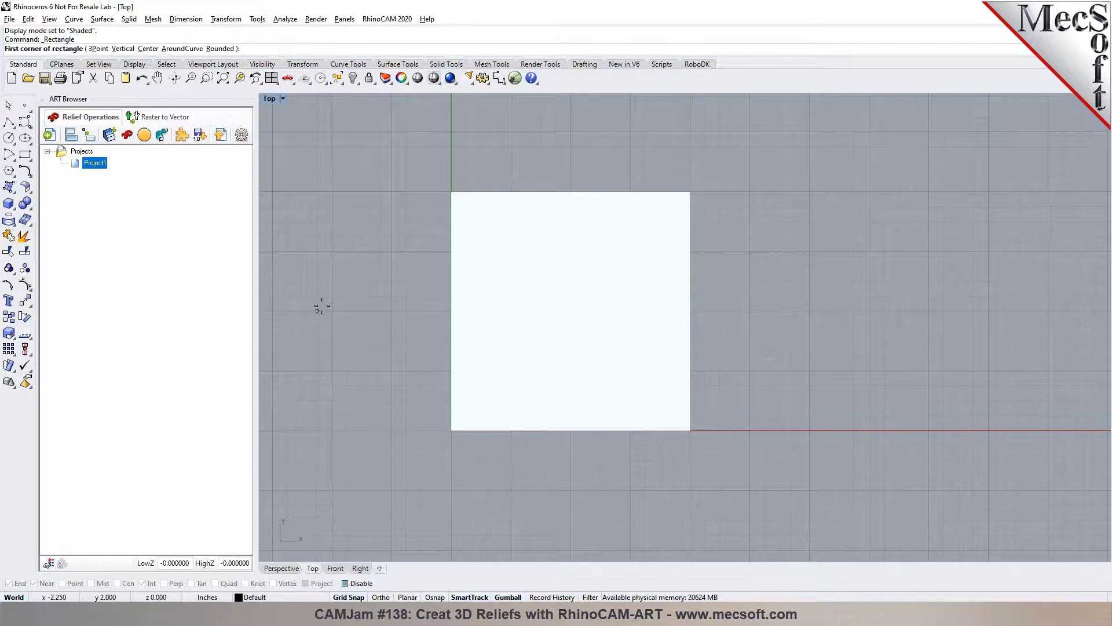
text(0)
key(Return)
click(691, 187)
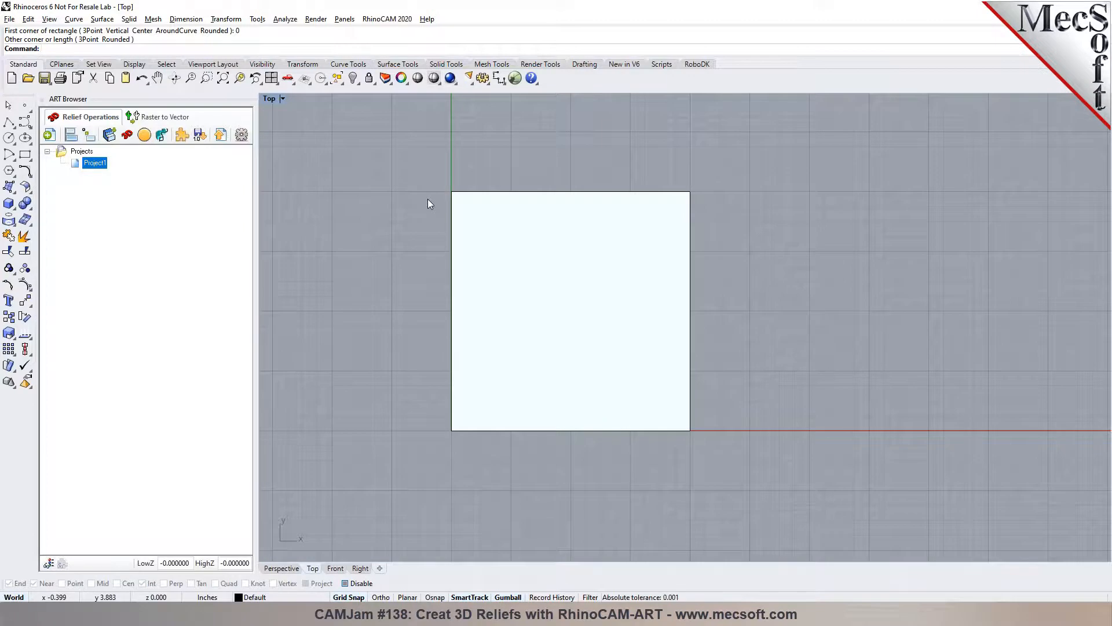
Start a 3D relief operation on the project using the image 97th Intel Sq Patch Style A.jpg
click(128, 135)
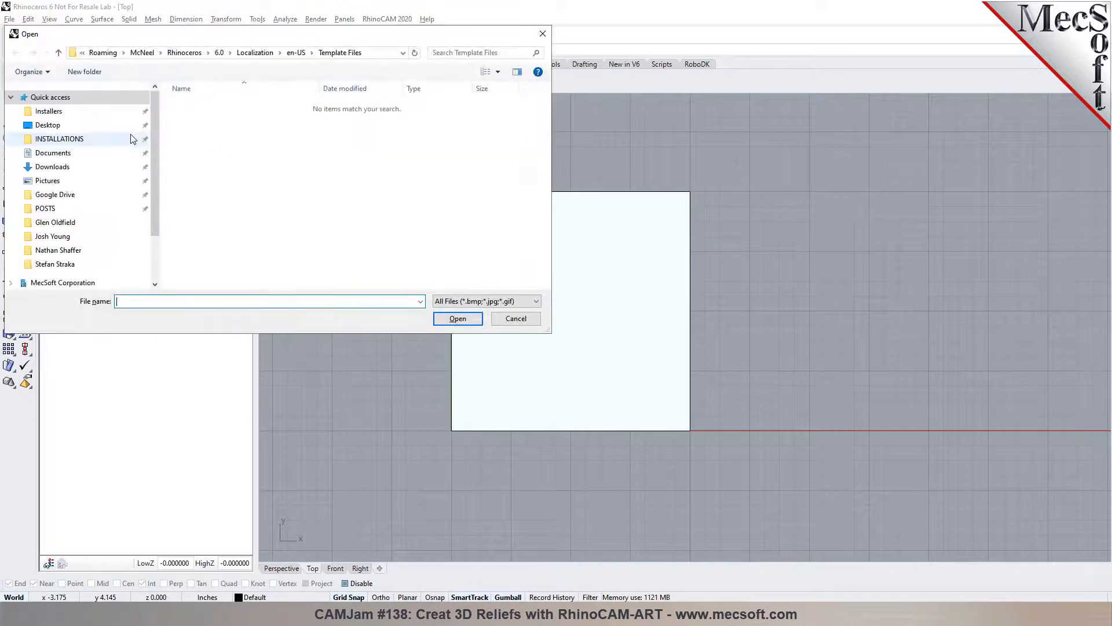
click(69, 253)
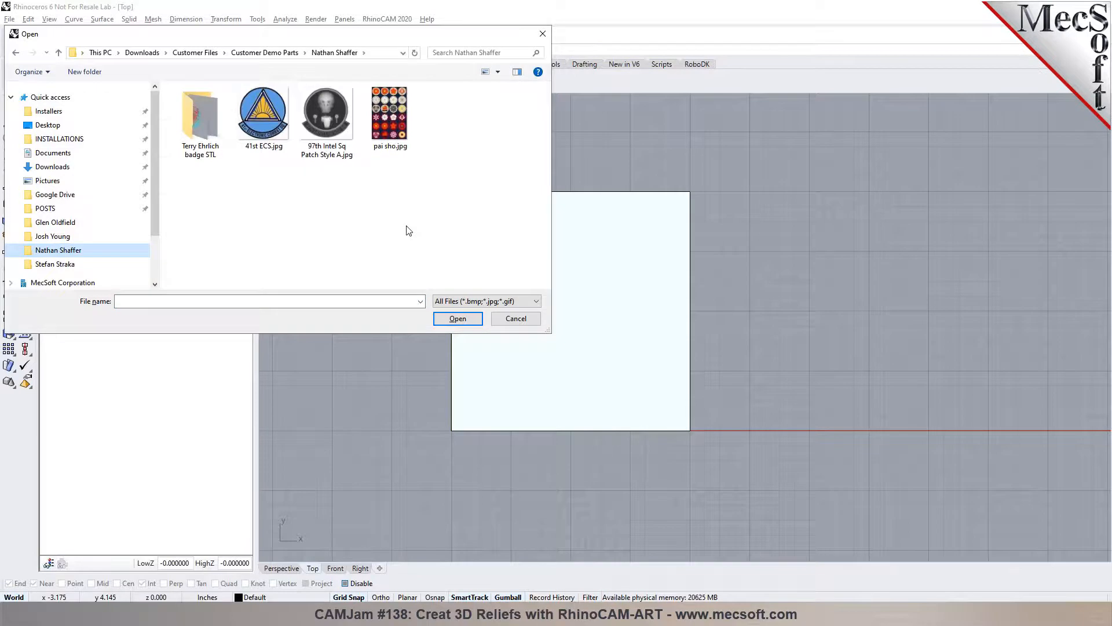
click(324, 128)
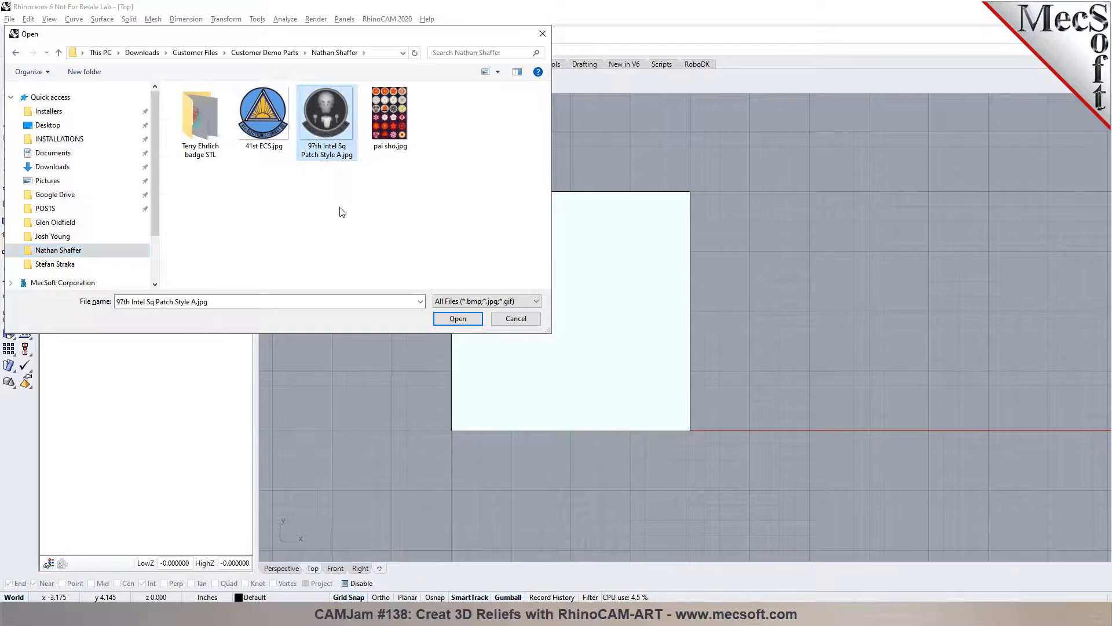
click(447, 320)
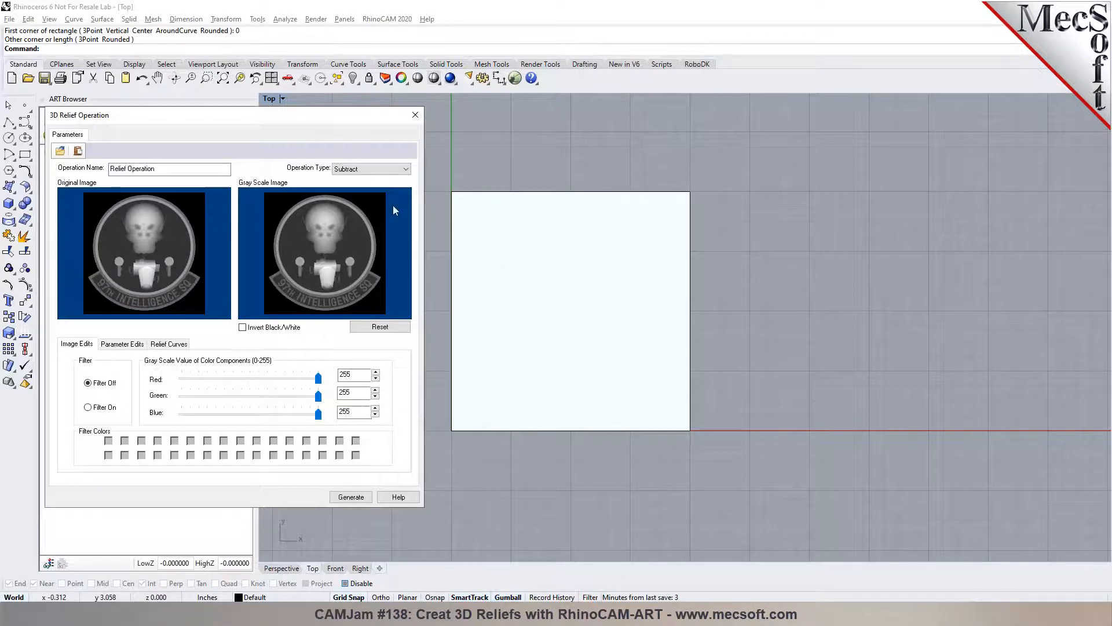
Set the relief operation type to Add and replace the image size with a 3.5 by 3.5 inch area picked from 0.25, 0.25
click(405, 169)
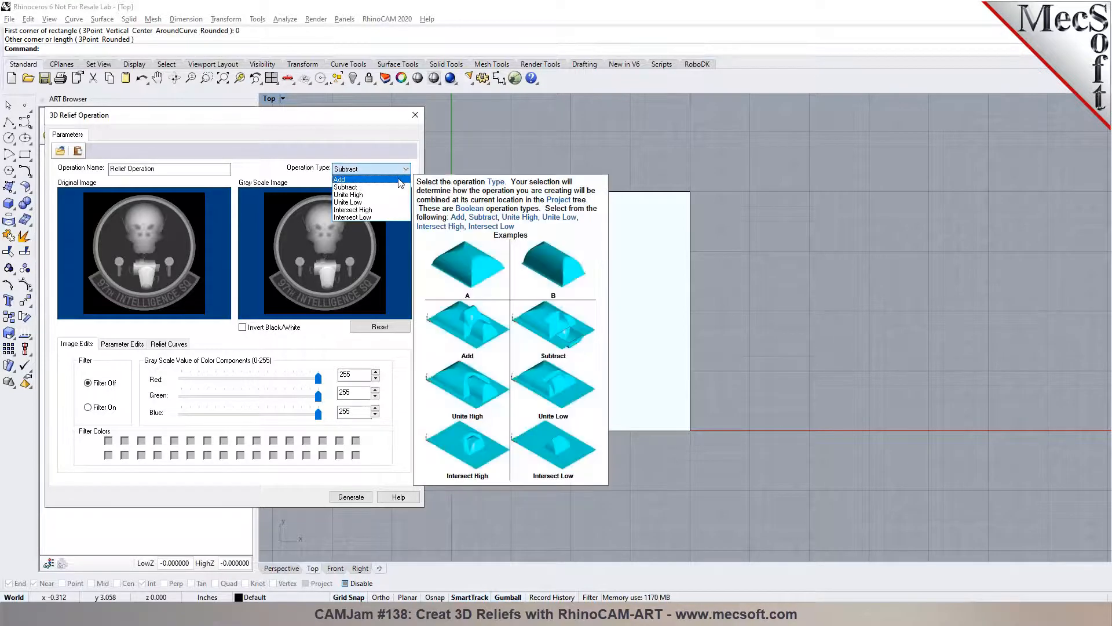
click(399, 179)
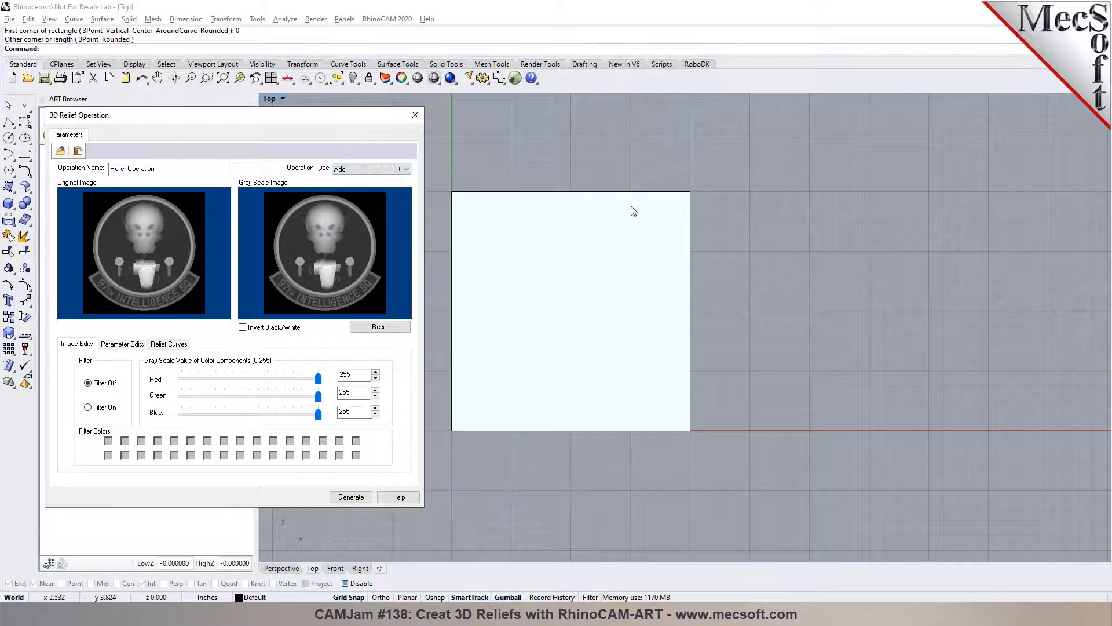
click(127, 346)
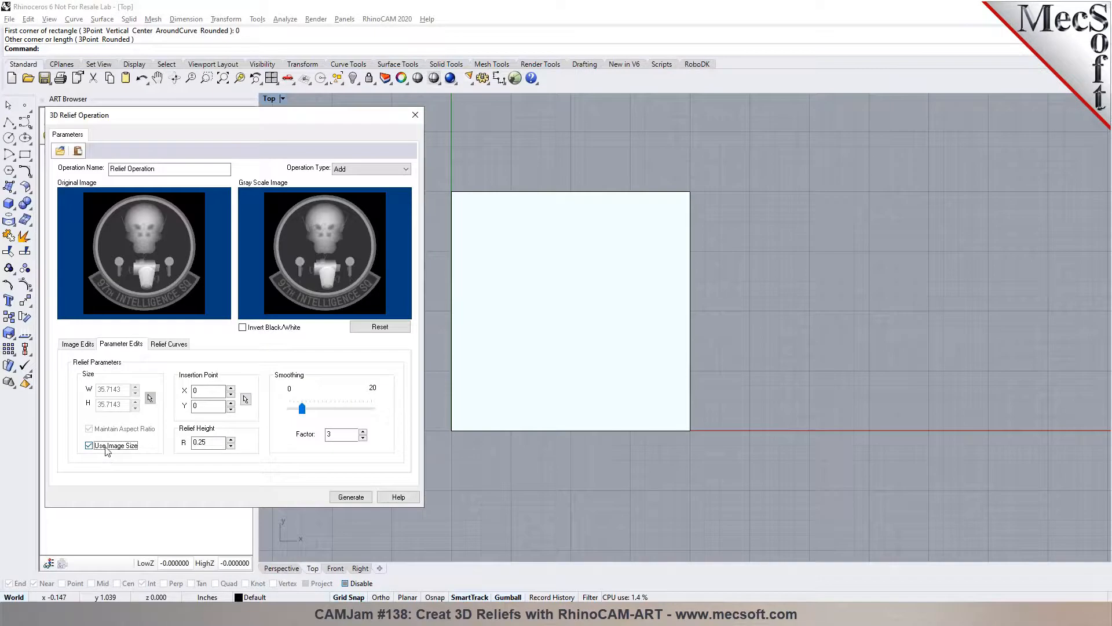
mouse_move(114, 454)
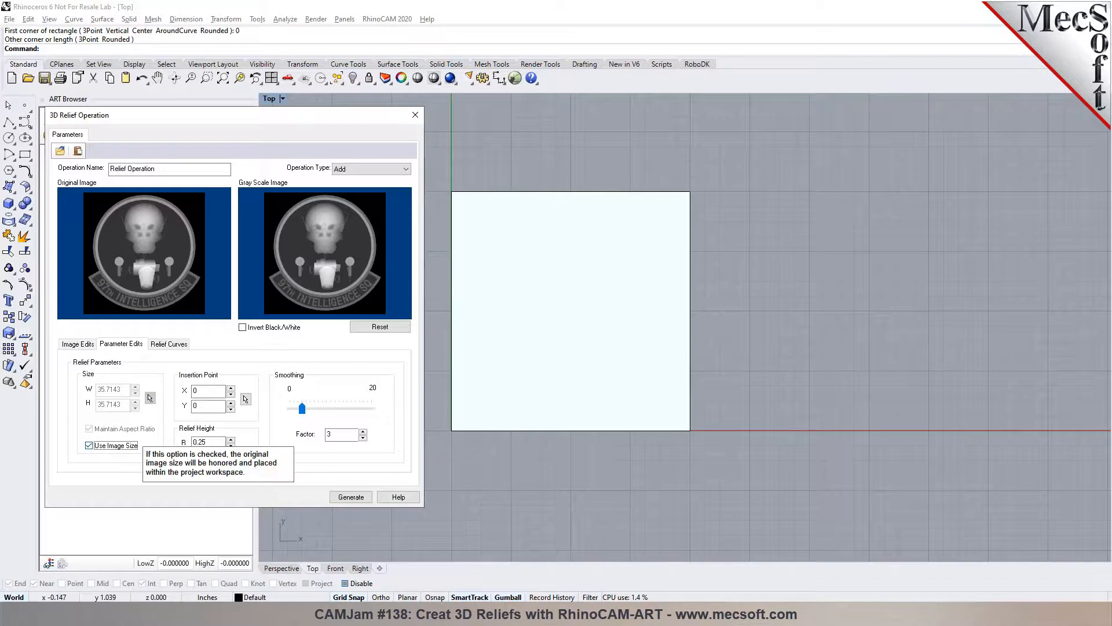
click(111, 445)
mouse_move(150, 400)
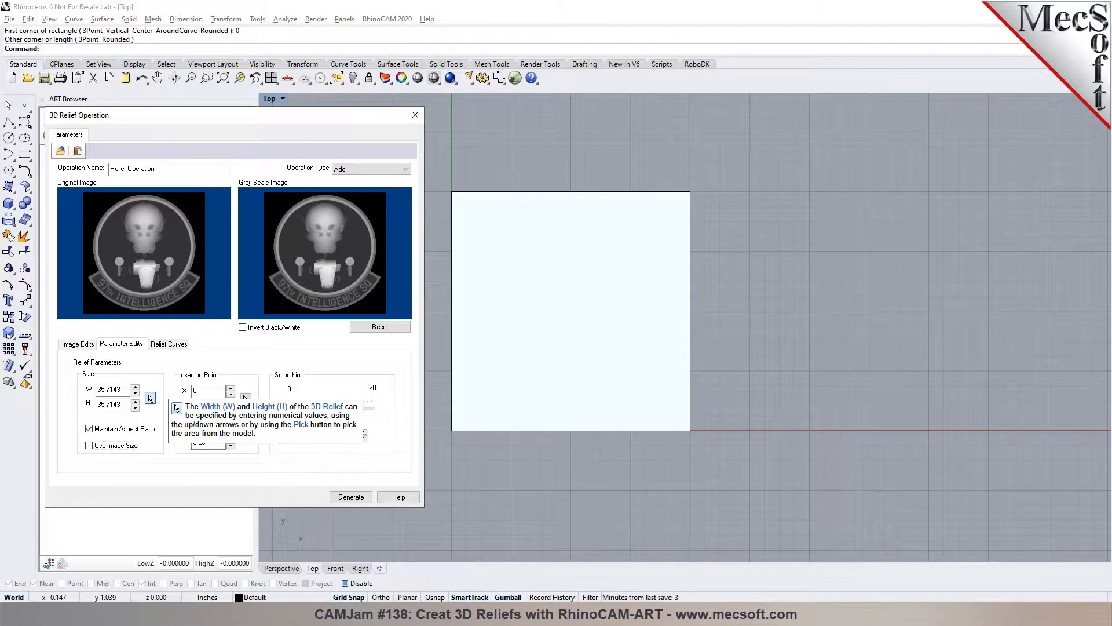
click(150, 399)
click(467, 415)
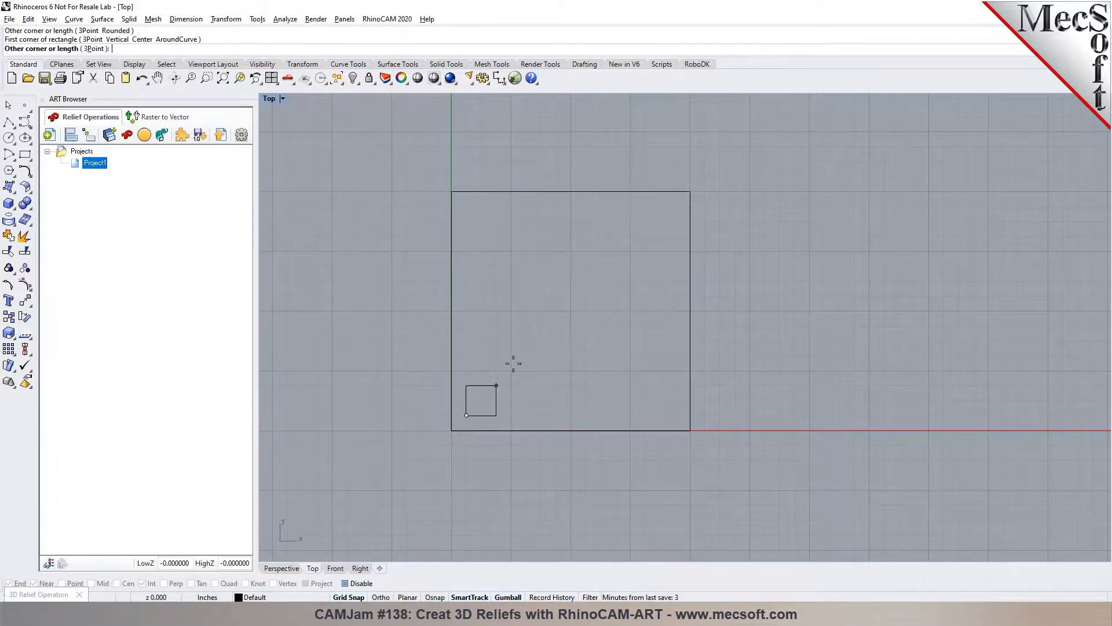
click(675, 207)
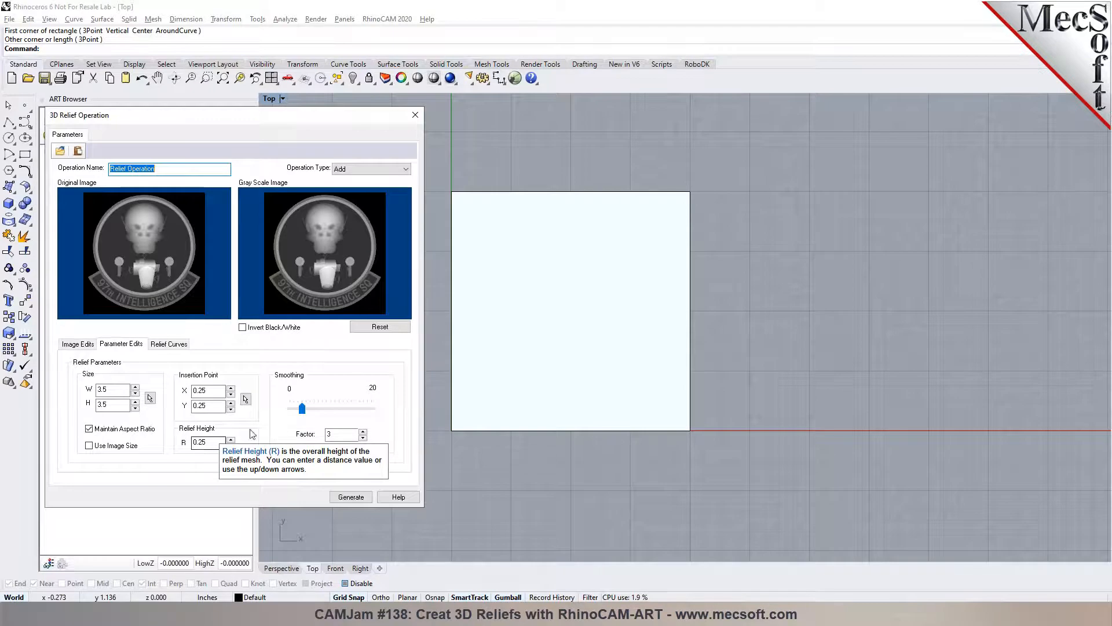
Set the smoothing factor to 10 and generate the 3D relief
drag(302, 409, 329, 412)
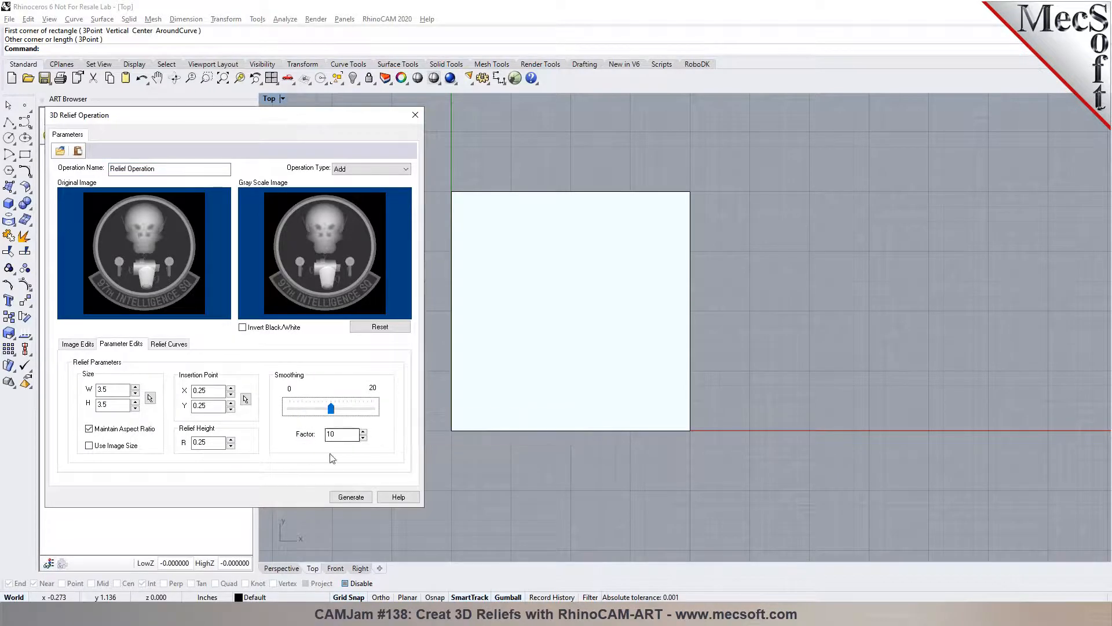
click(346, 498)
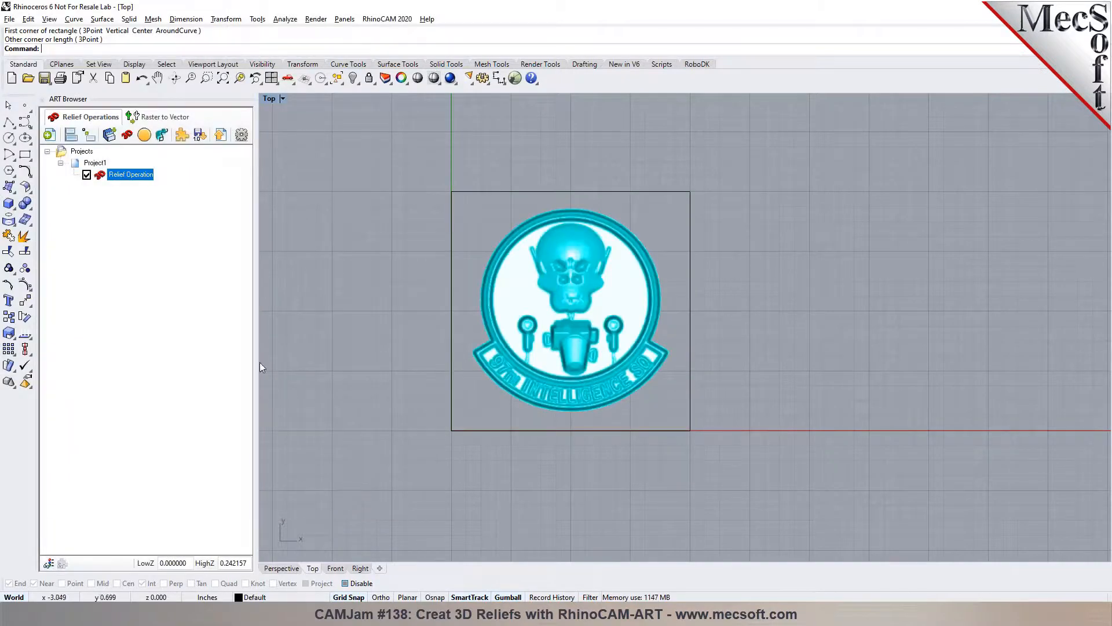
Display all of Project1 in a shaded Perspective view and examine the relief up close from several angles
click(93, 163)
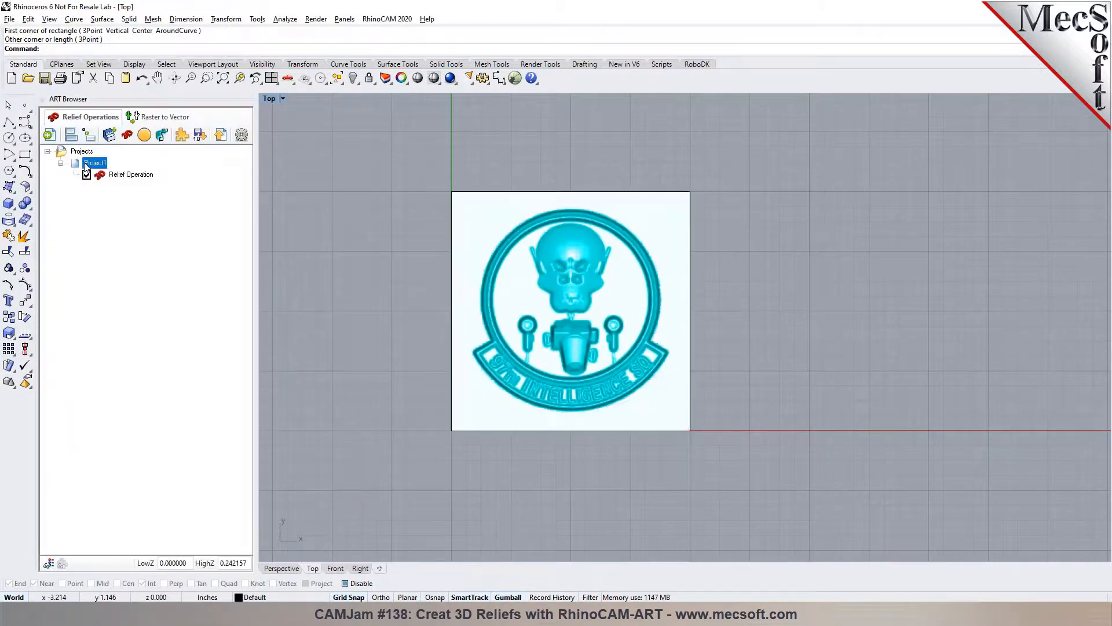
click(281, 569)
click(434, 78)
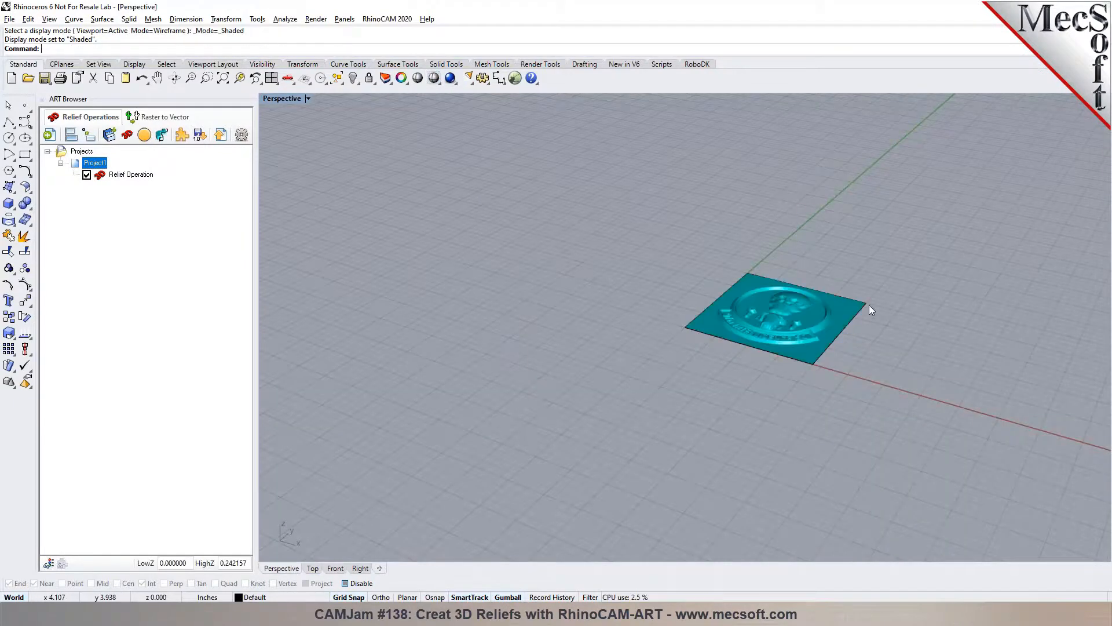
scroll(617, 303, up, 8)
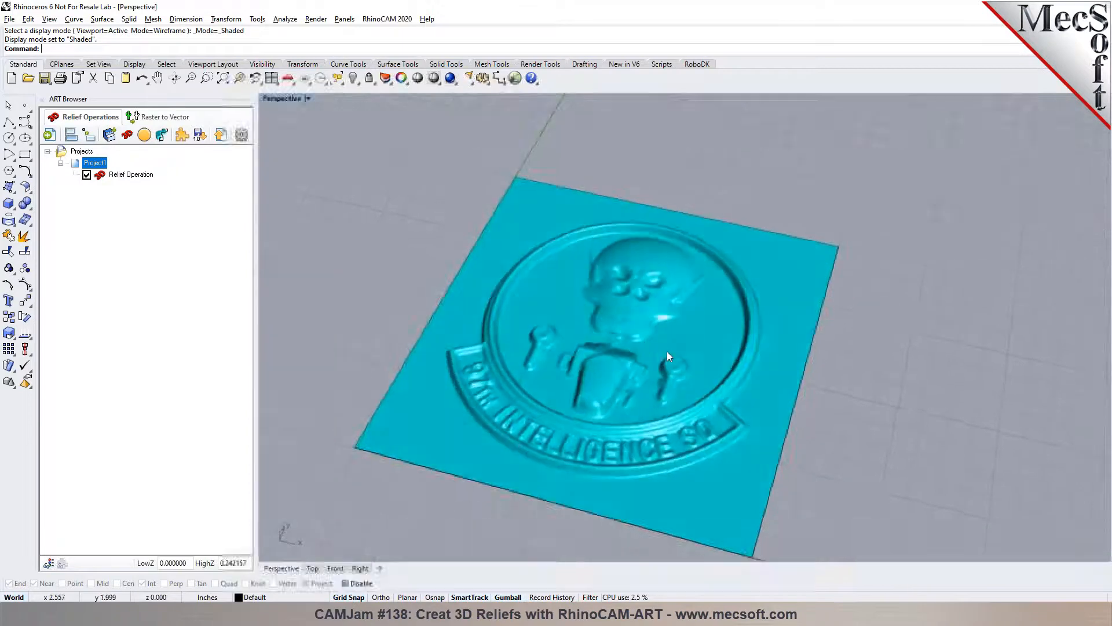
scroll(646, 343, up, 3)
mouse_move(690, 391)
right_down()
mouse_move(684, 325)
mouse_move(707, 401)
mouse_move(783, 398)
mouse_move(728, 390)
mouse_move(715, 319)
mouse_move(694, 385)
mouse_move(692, 324)
mouse_move(693, 372)
right_up()
scroll(750, 363, down, 4)
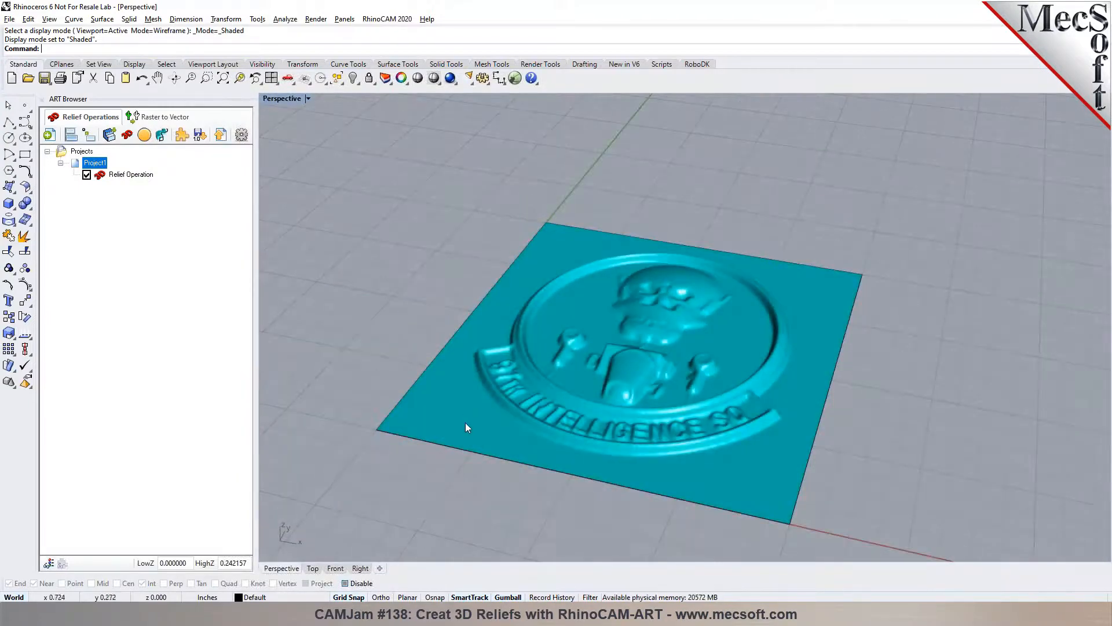
right_drag(492, 432, 499, 481)
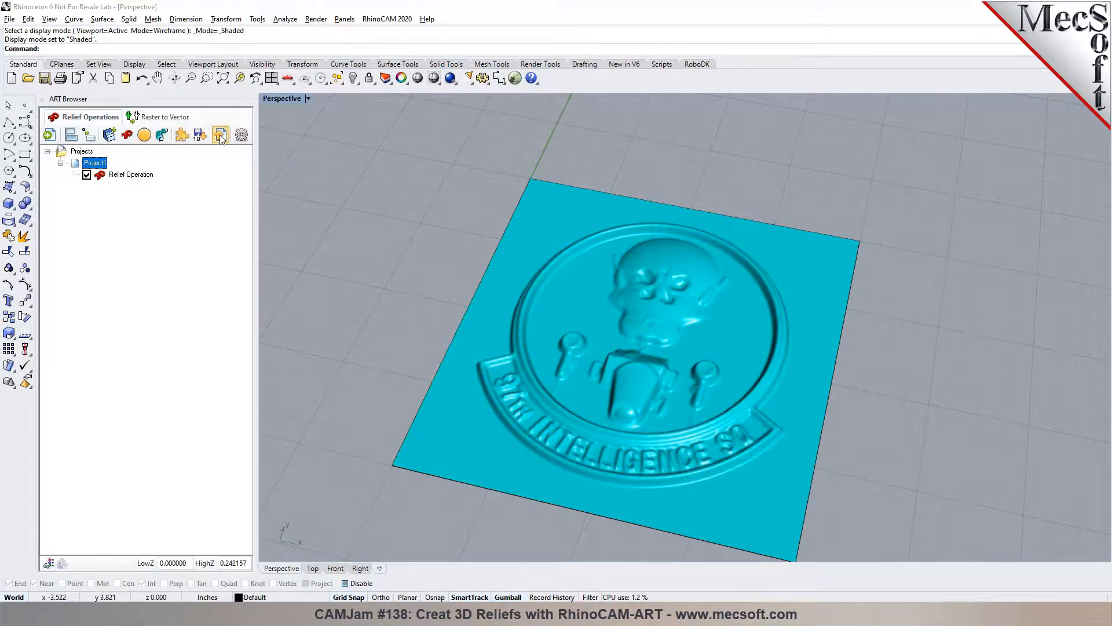
Make the top-level Projects entry active instead of Project1 and load the RhinoCAM MILL module
click(82, 151)
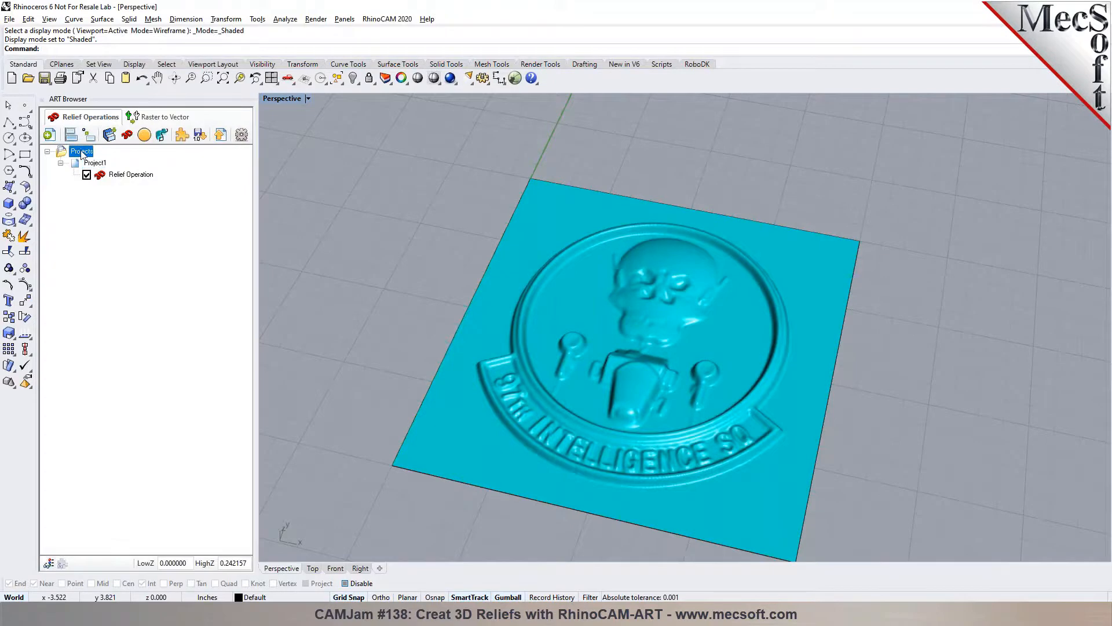
right_drag(555, 293, 557, 262)
click(387, 19)
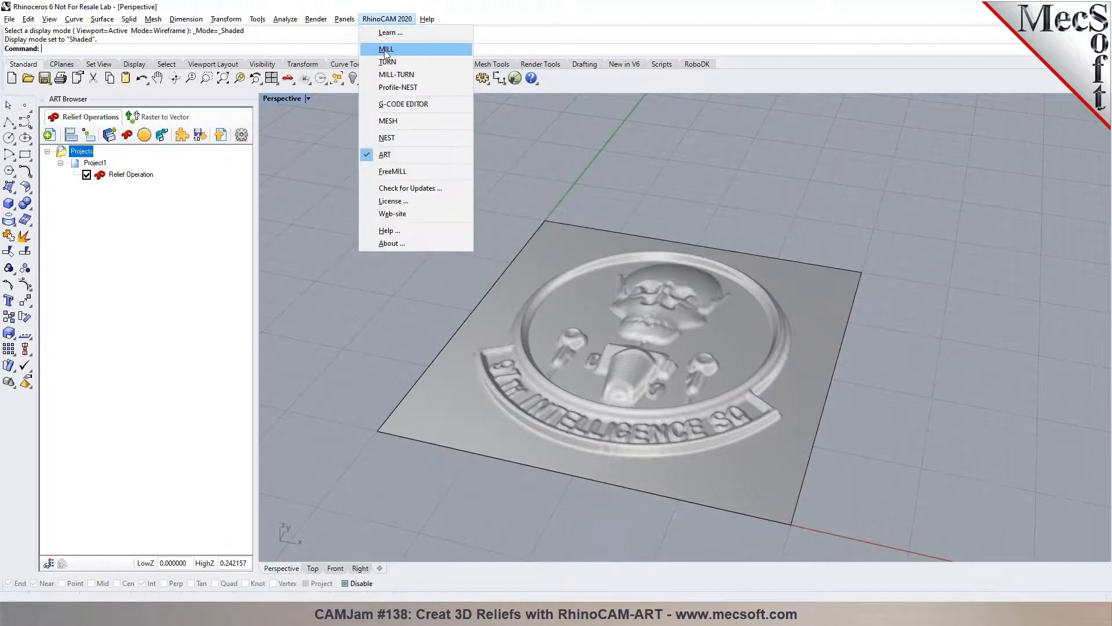
click(385, 51)
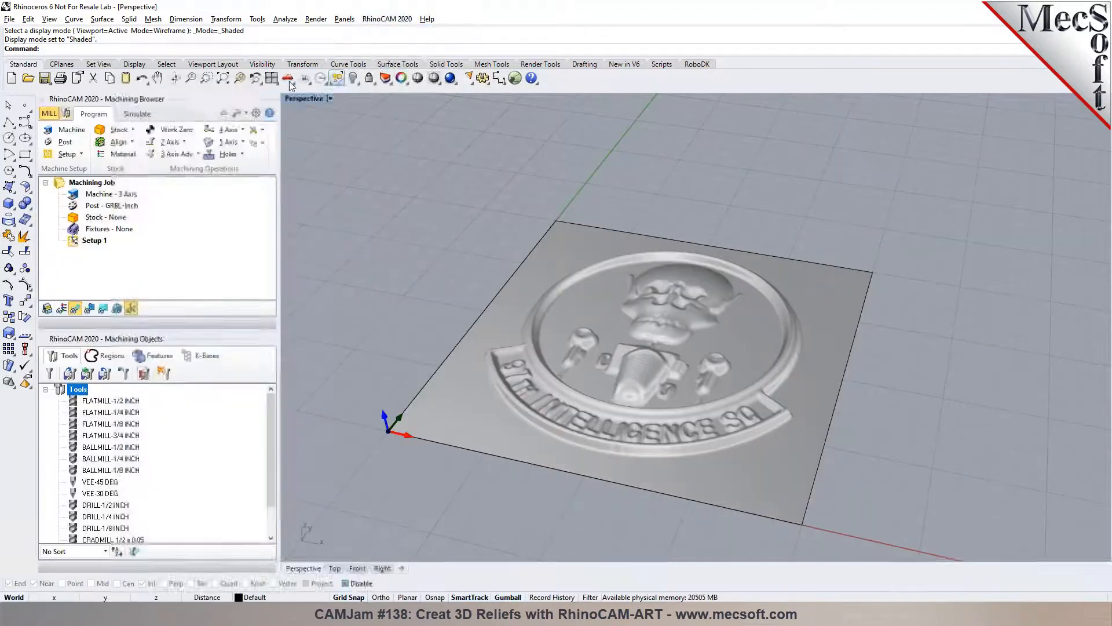
Create a box stock from the model's bounding box, raising its height slightly
click(134, 129)
click(151, 143)
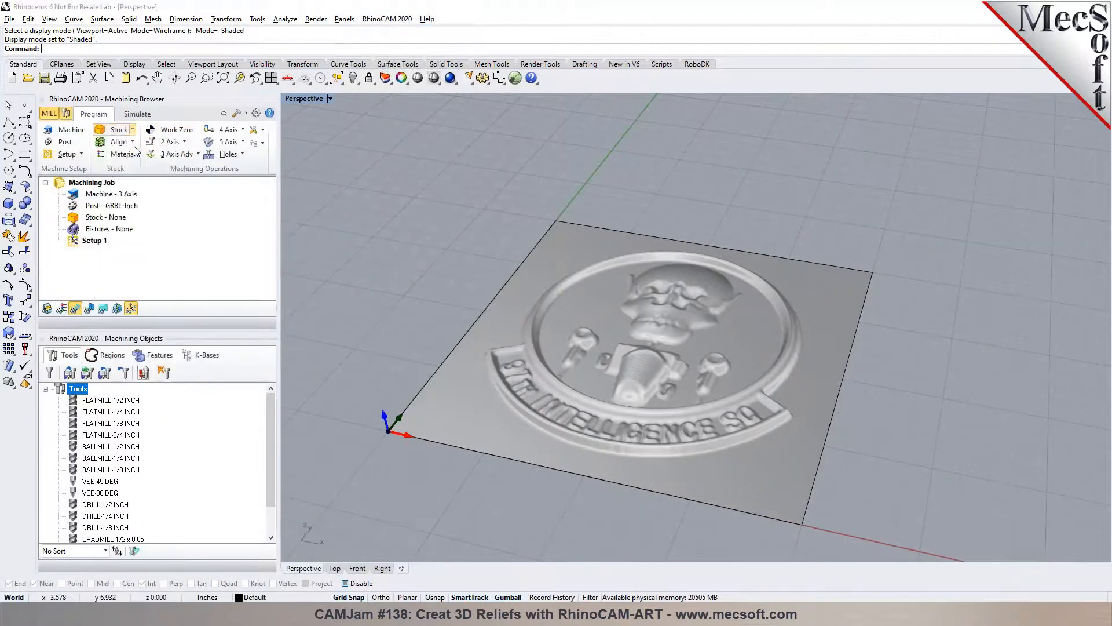
click(191, 348)
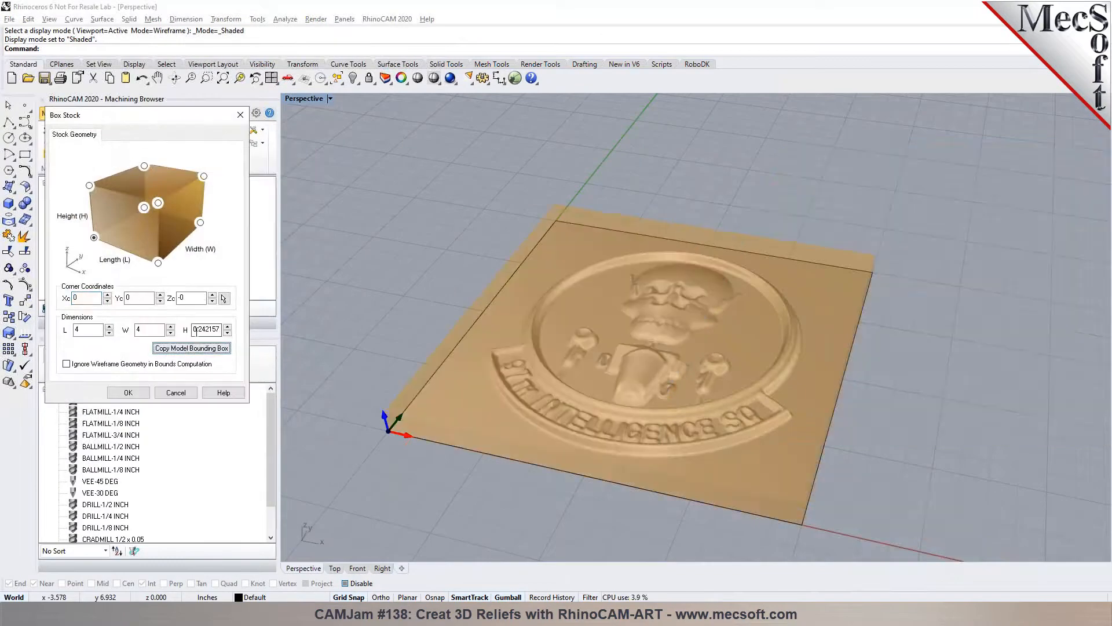
text(3)
click(136, 394)
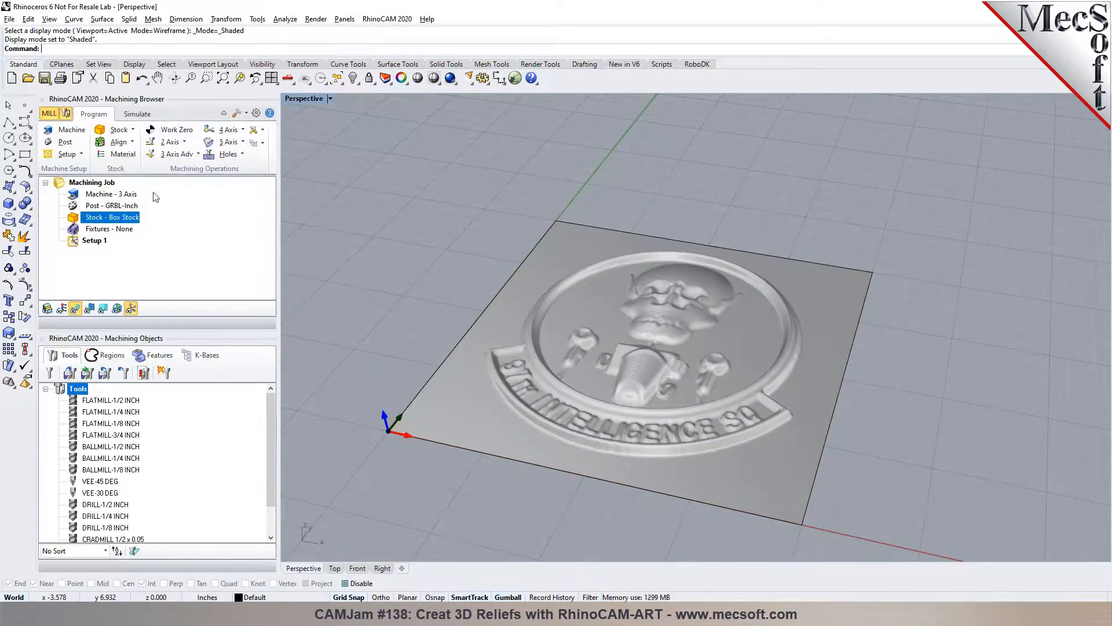
click(262, 143)
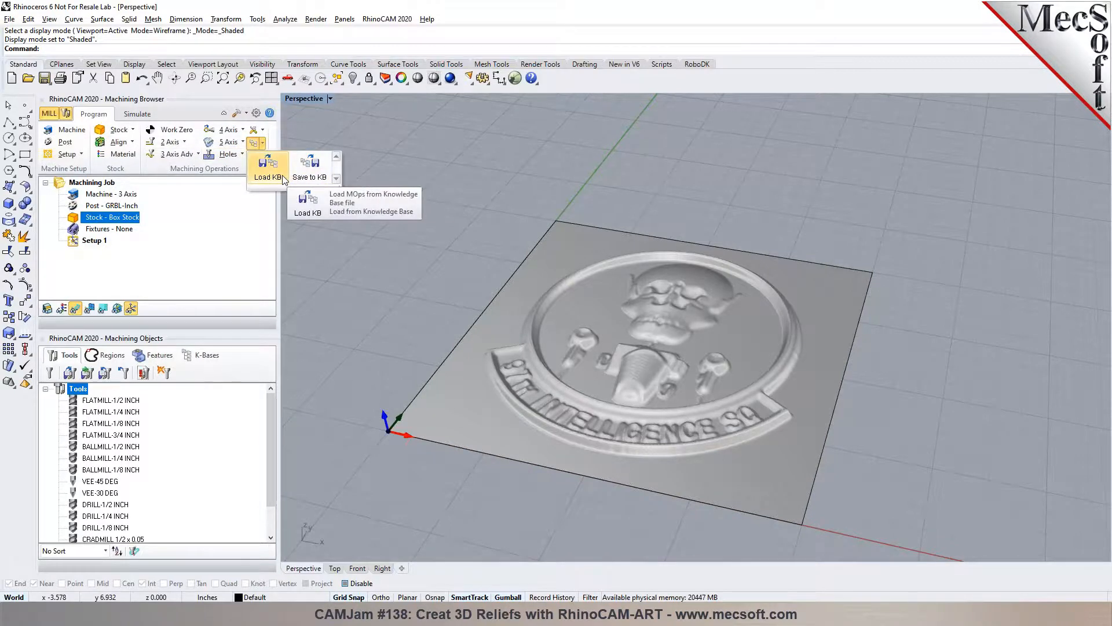
click(284, 180)
click(326, 282)
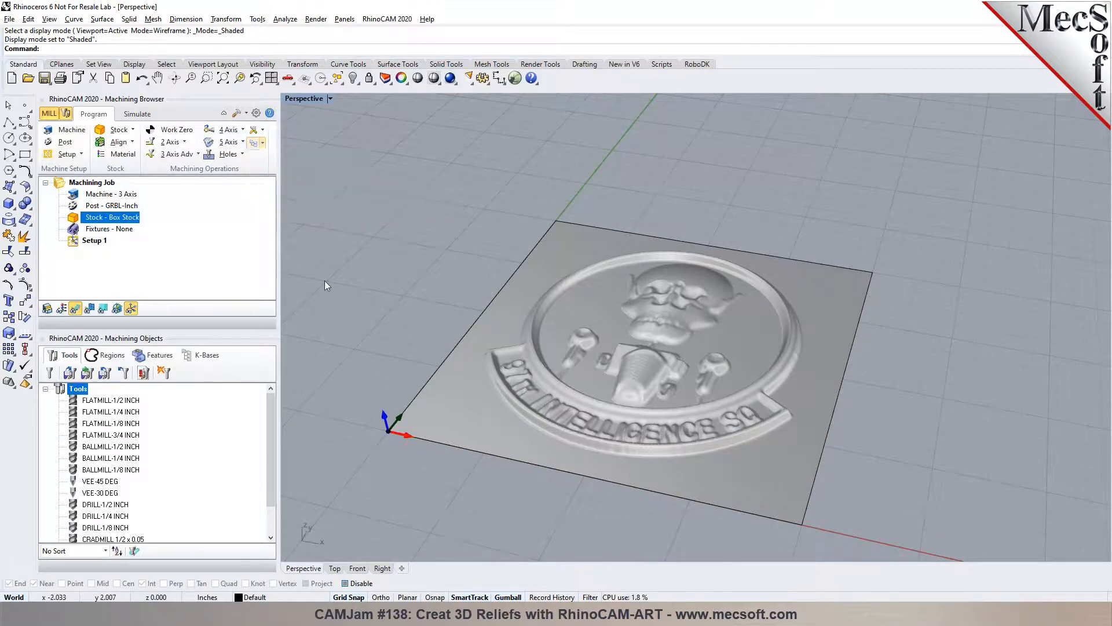
Generate a 3-axis Horizontal Roughing operation using the FLATMILL-1/4 INCH tool and a stepdown of 25% of the tool diameter
click(174, 154)
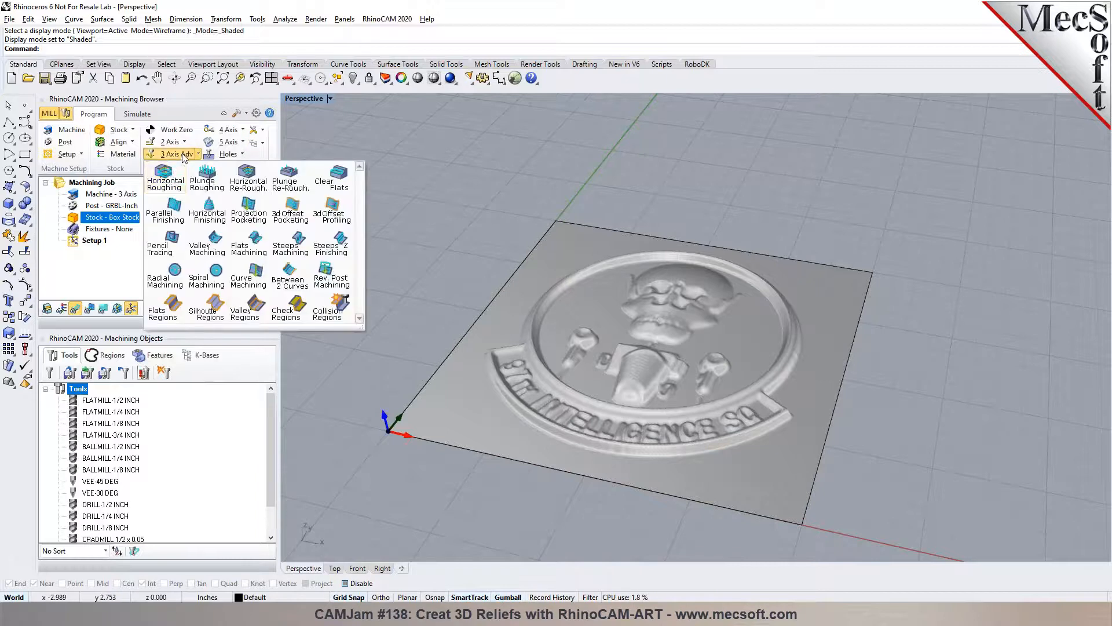
click(174, 180)
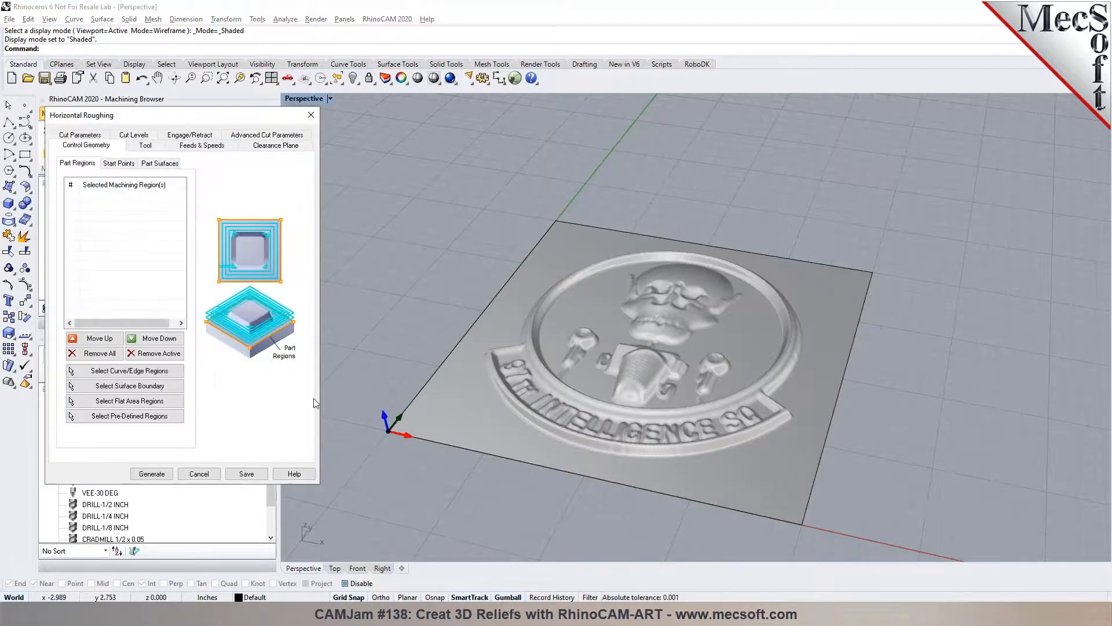
click(144, 146)
click(141, 193)
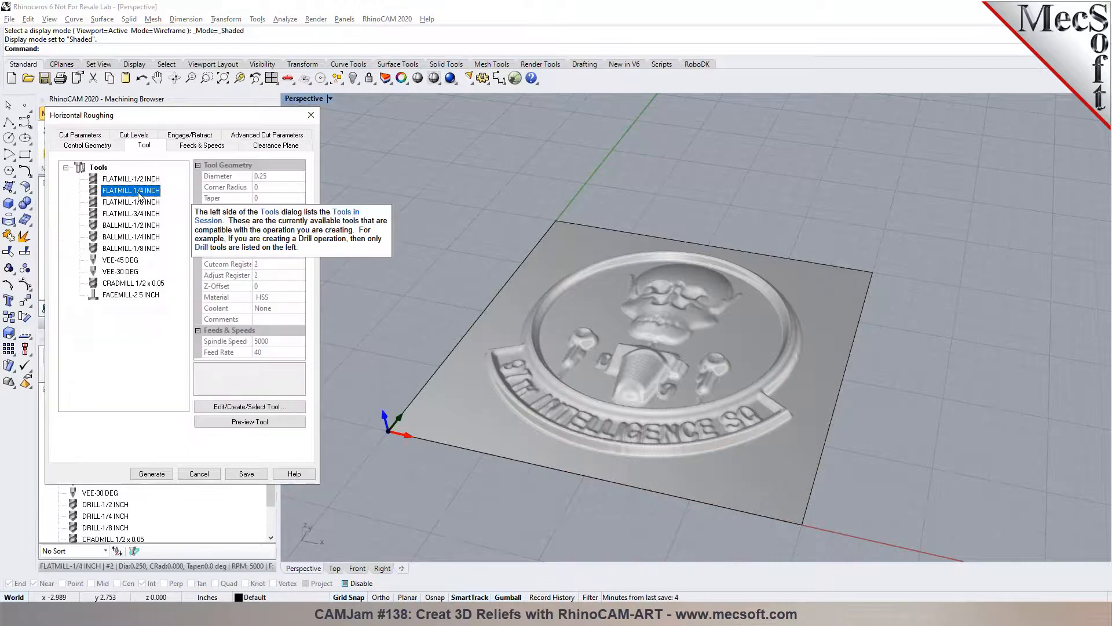
click(84, 135)
click(137, 149)
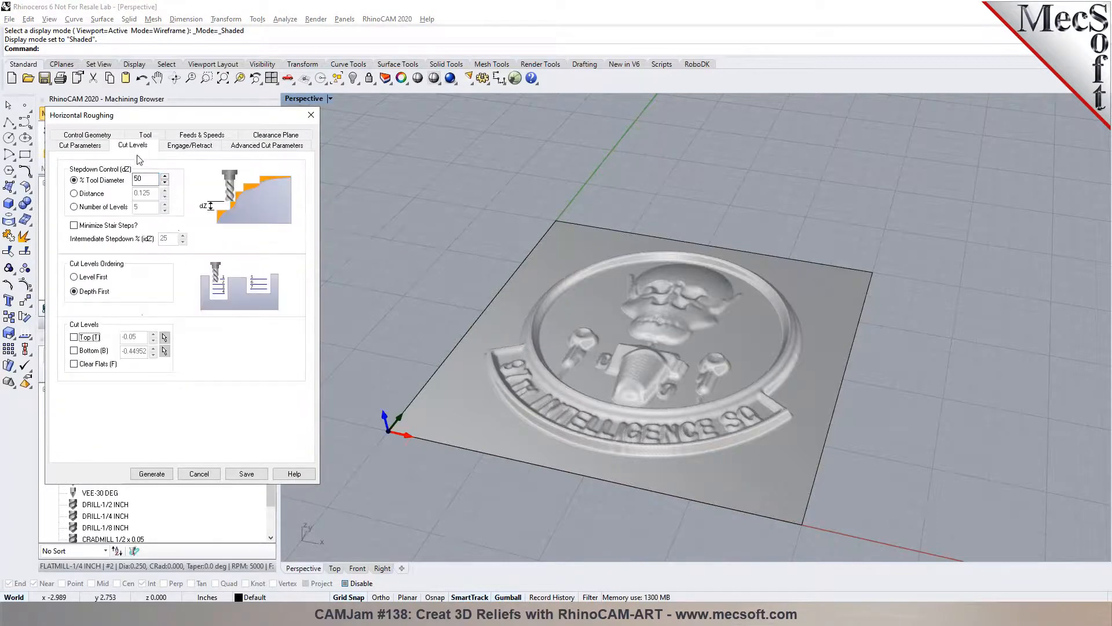
double_click(143, 178)
text(25)
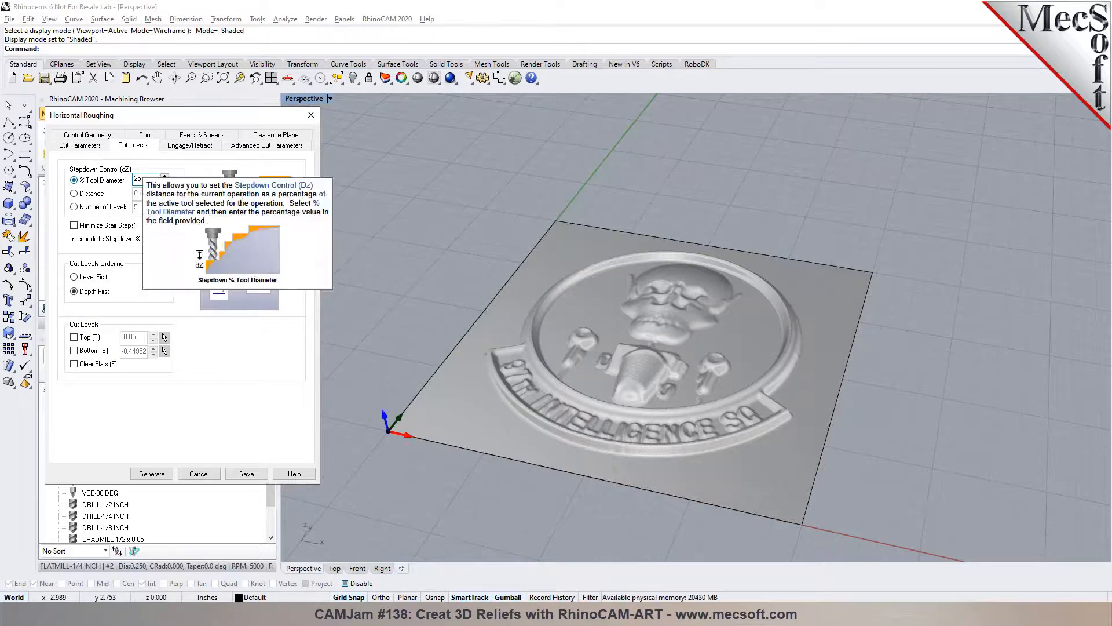
click(151, 474)
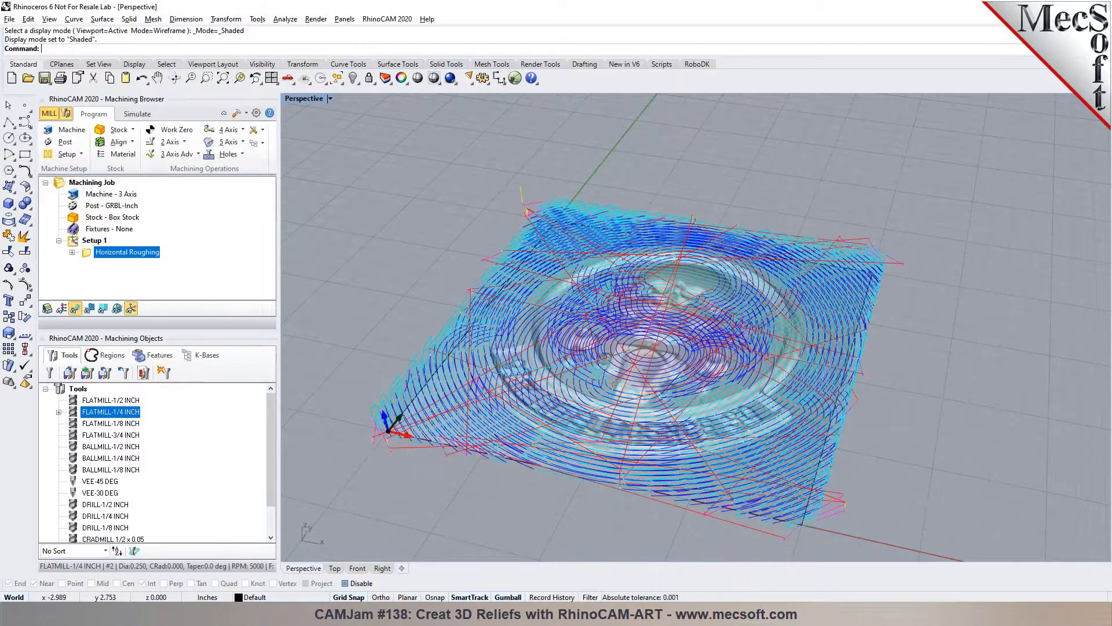
Generate a 3-axis Parallel Finishing operation using the BALLMILL-1/8 INCH tool and a stepover of 25% of the tool diameter
click(193, 158)
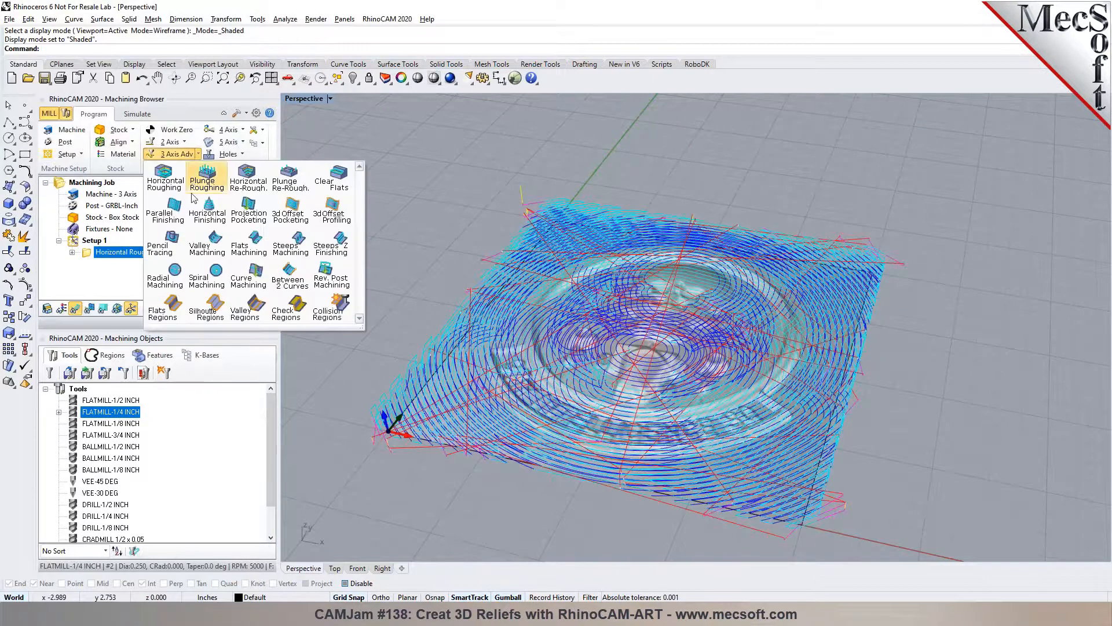
click(164, 210)
click(145, 146)
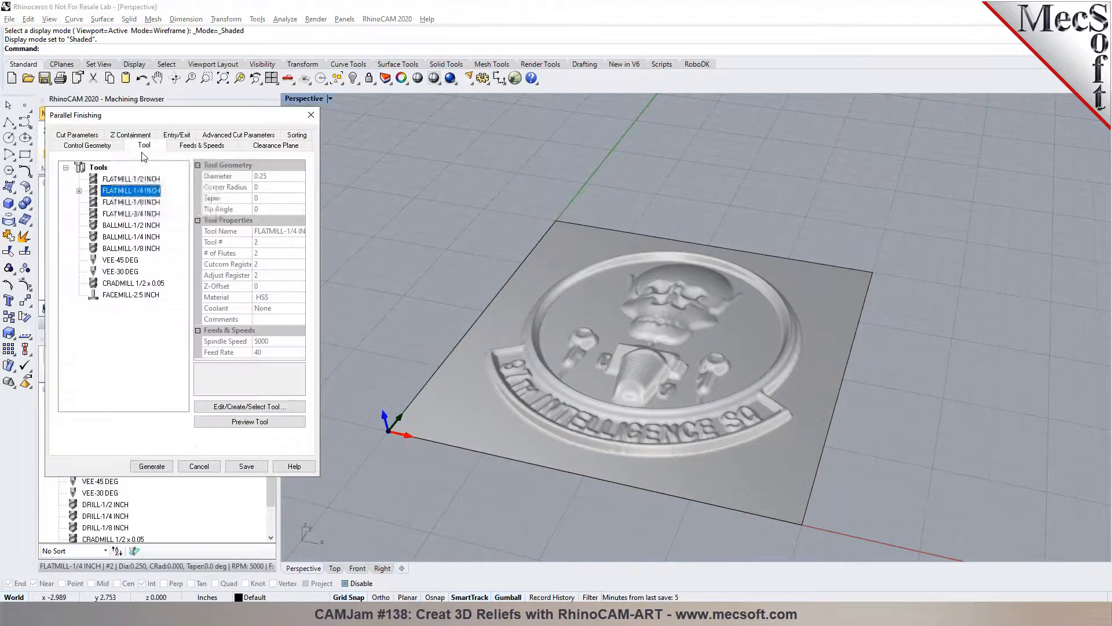
click(128, 202)
click(126, 249)
click(93, 136)
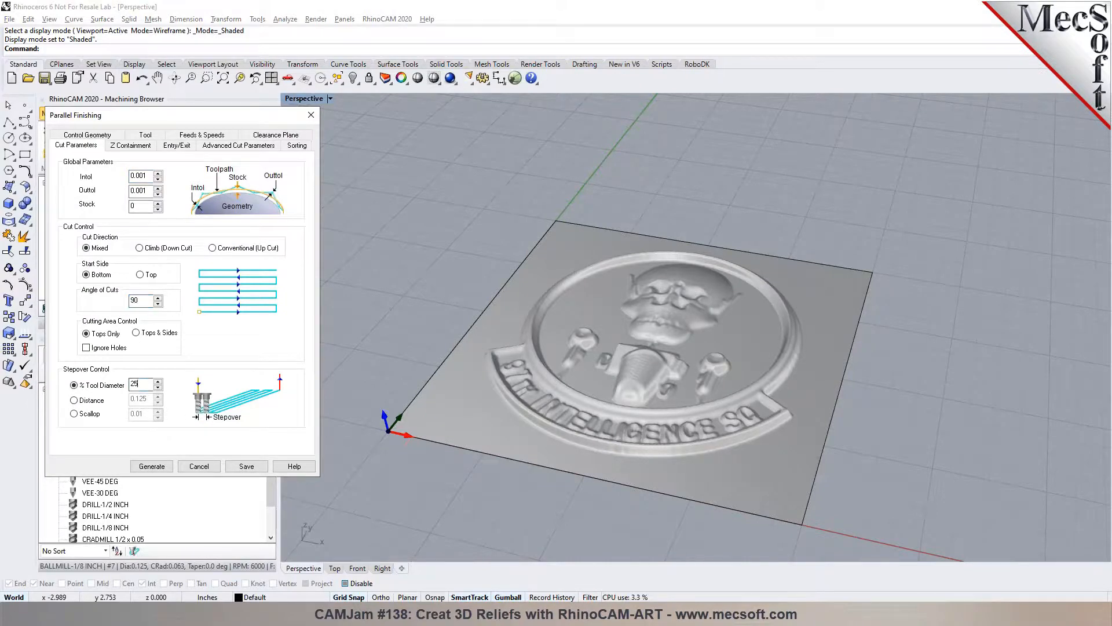
double_click(136, 385)
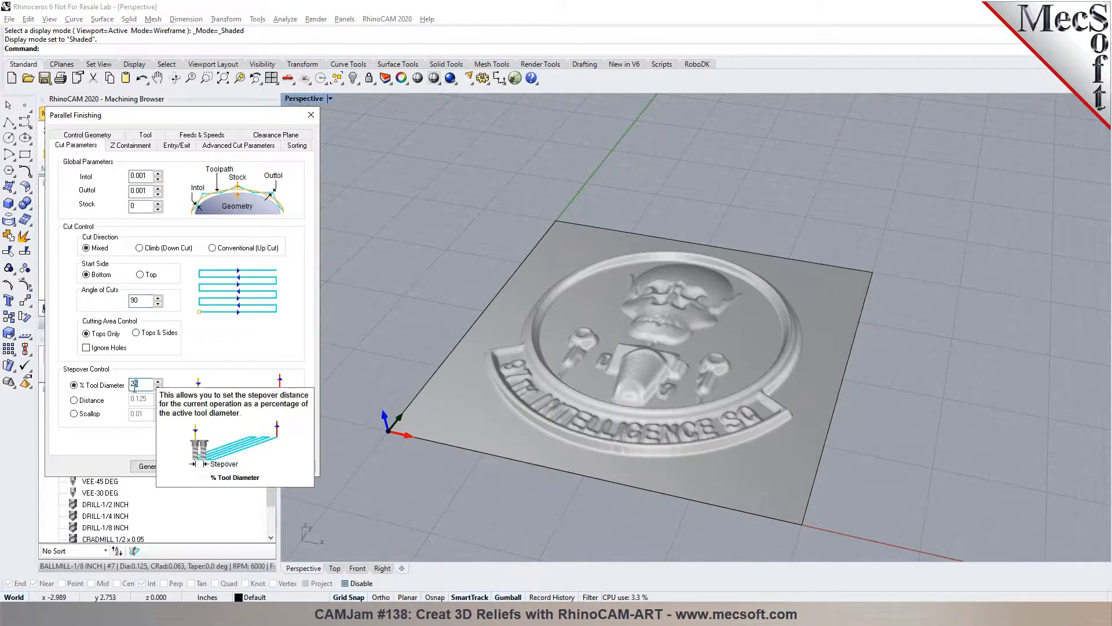
click(149, 466)
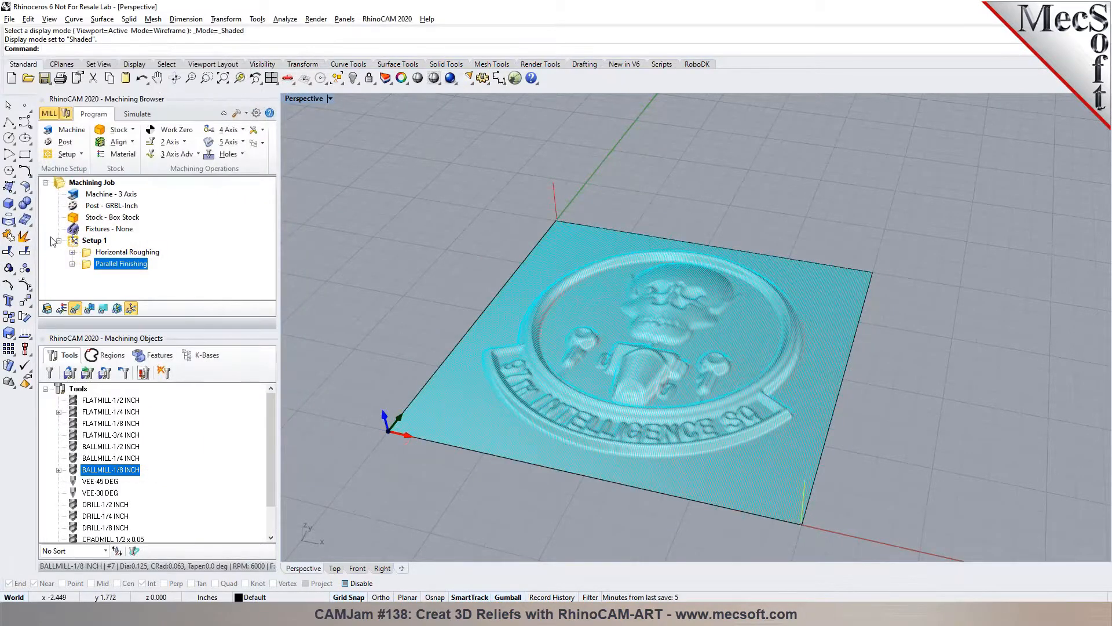
Simulate material removal for the Horizontal Roughing operation, followed by the Parallel Finishing operation
click(127, 252)
click(137, 114)
click(145, 142)
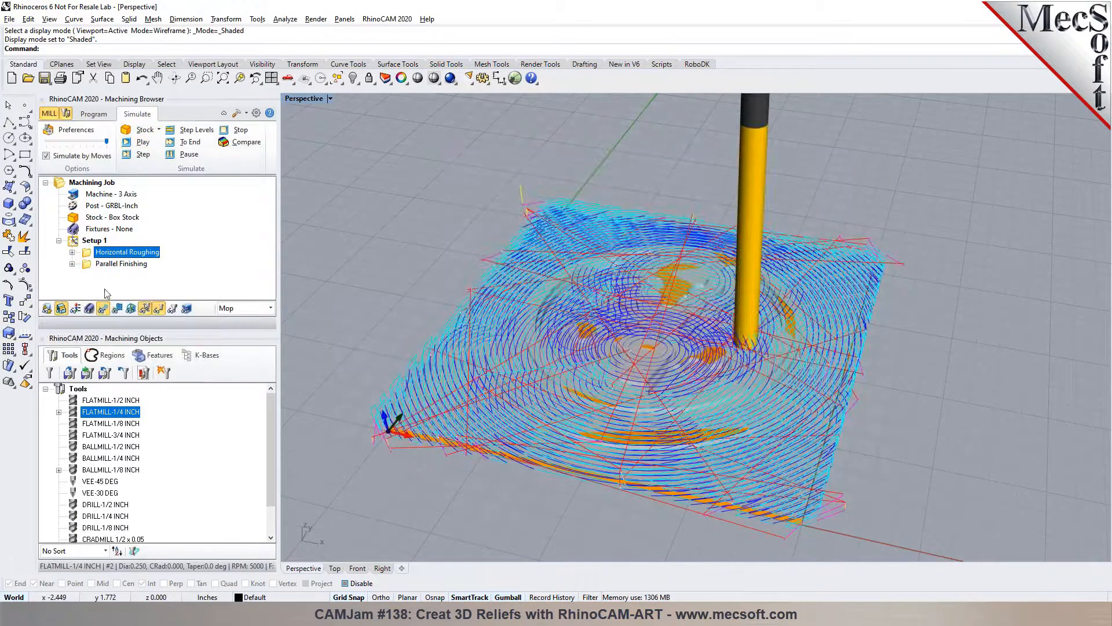
click(145, 264)
click(142, 142)
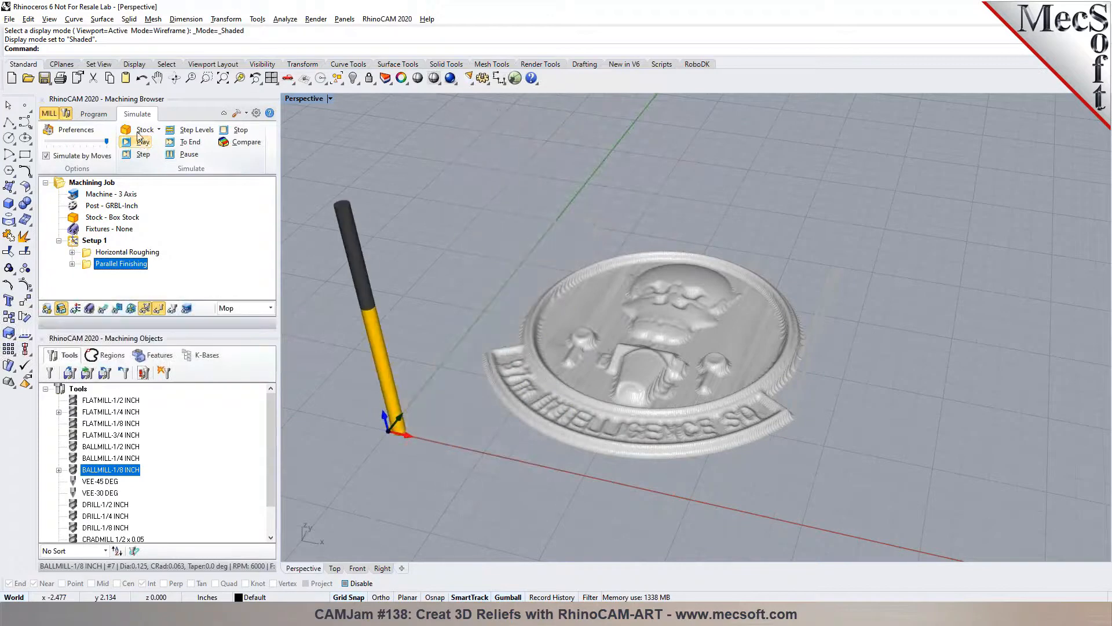
Generate a 3-axis Pencil Tracing operation using the BALLMILL-1/8 INCH tool
click(93, 114)
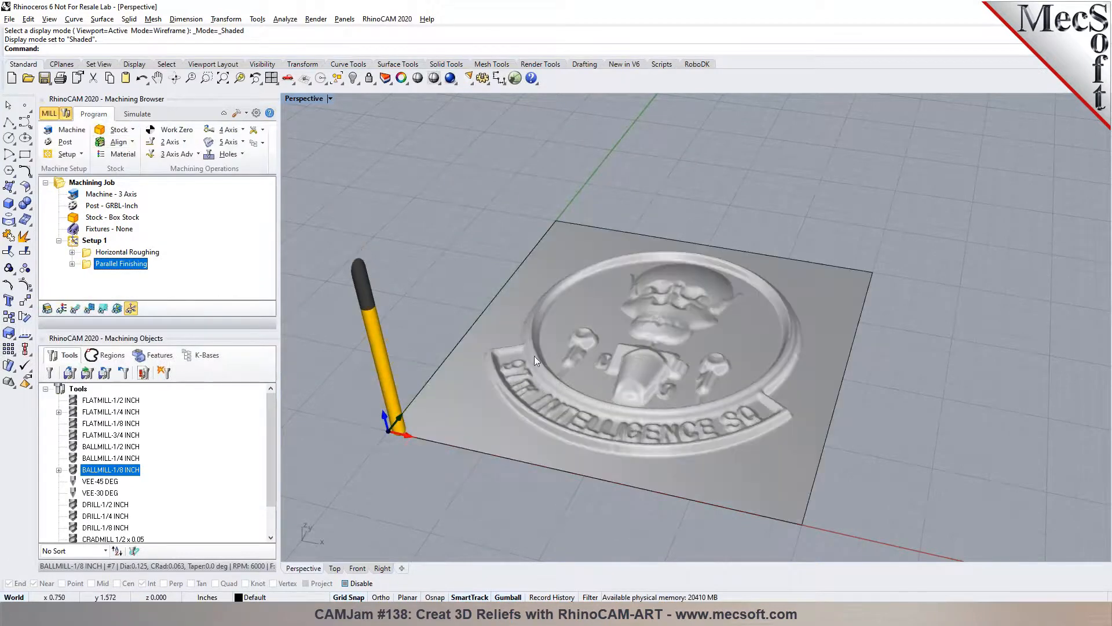
click(174, 153)
click(176, 255)
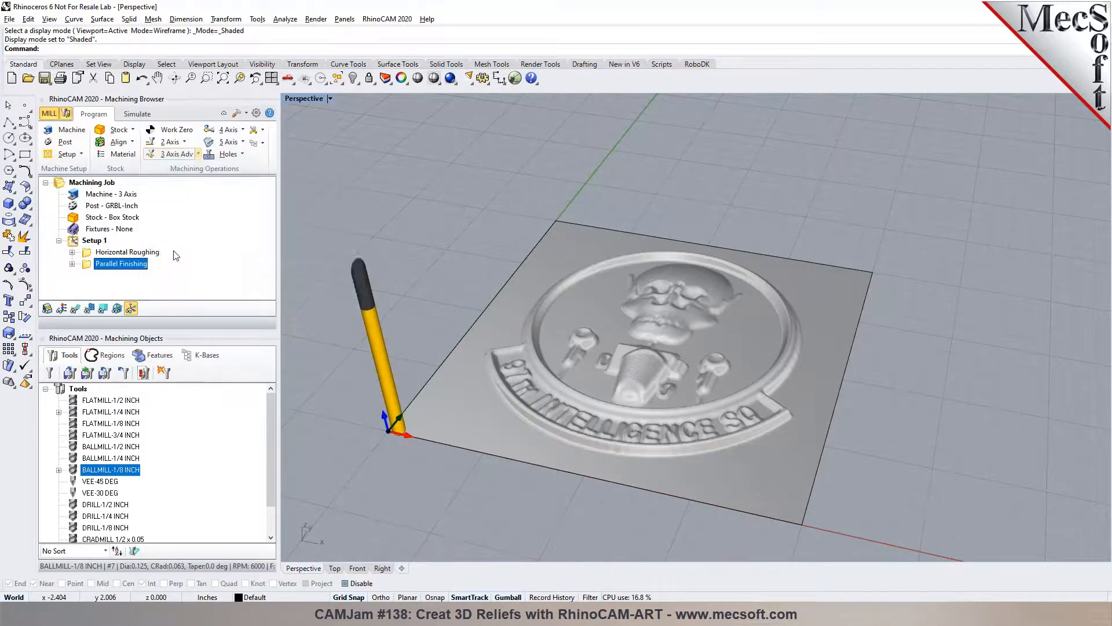
click(178, 146)
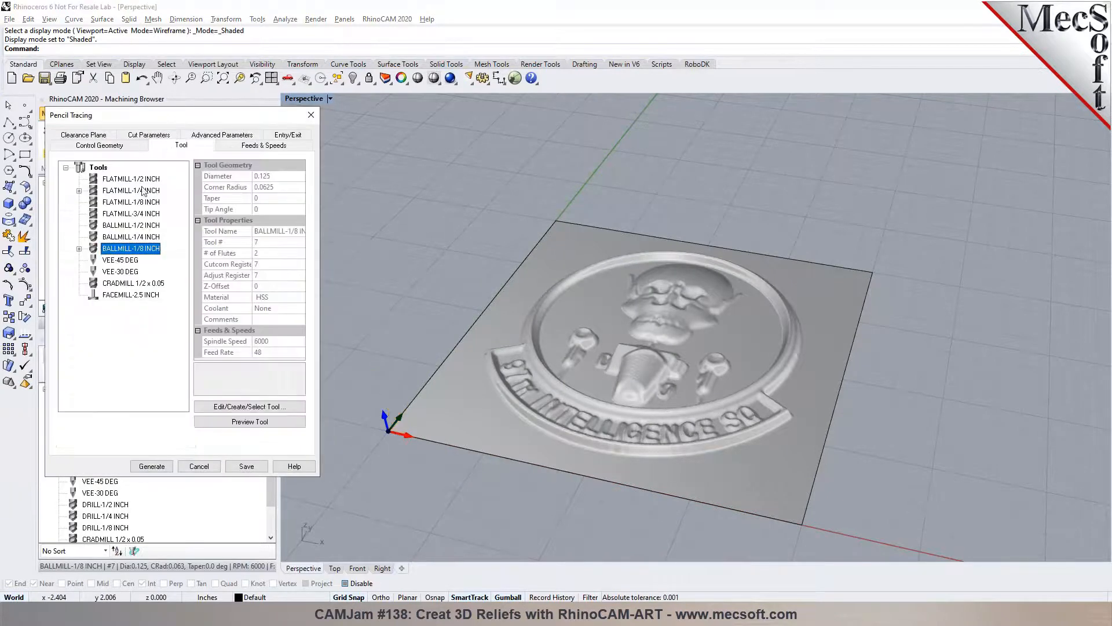
click(162, 469)
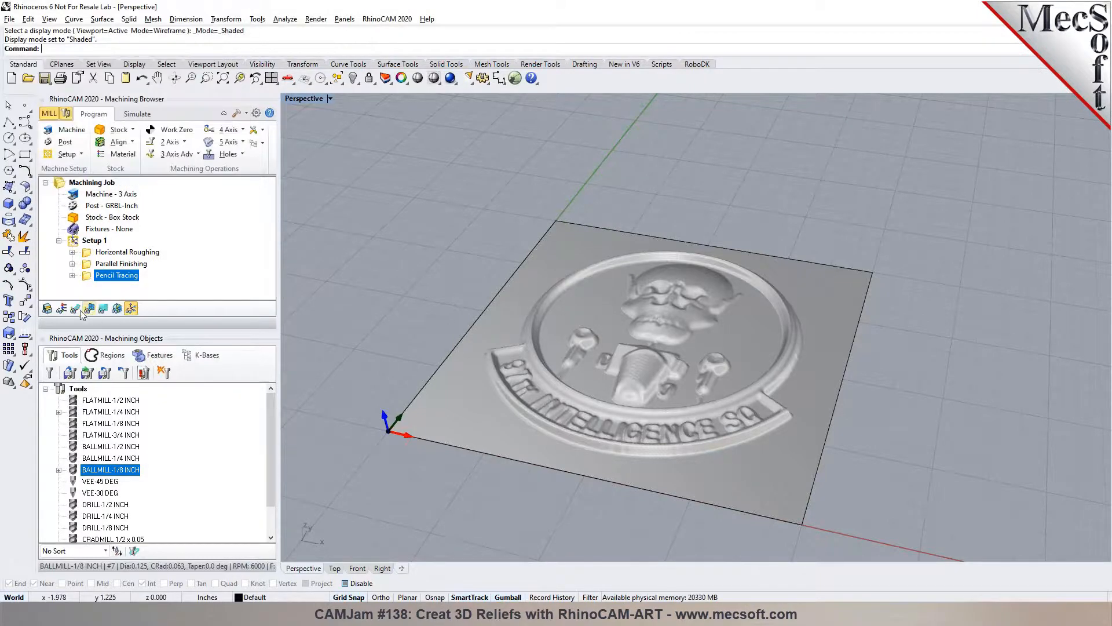
Simulate the Pencil Tracing operation at a reduced speed with Simulate by Moves off, and inspect the cut relief up close
click(137, 113)
drag(106, 141, 62, 144)
click(133, 146)
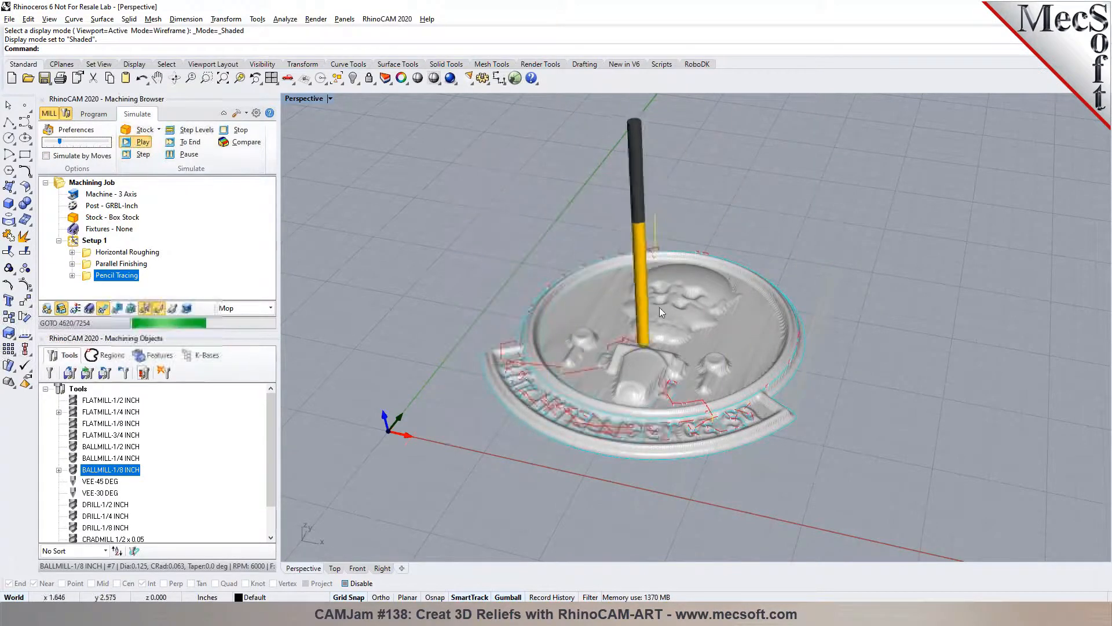
scroll(696, 314, up, 5)
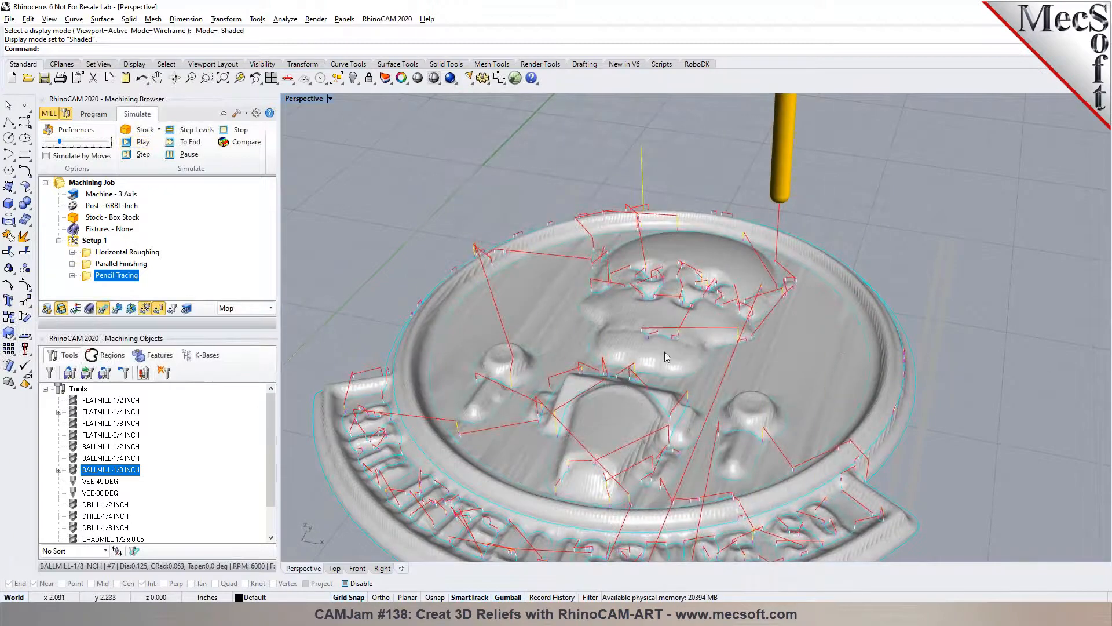
right_drag(753, 359, 630, 343)
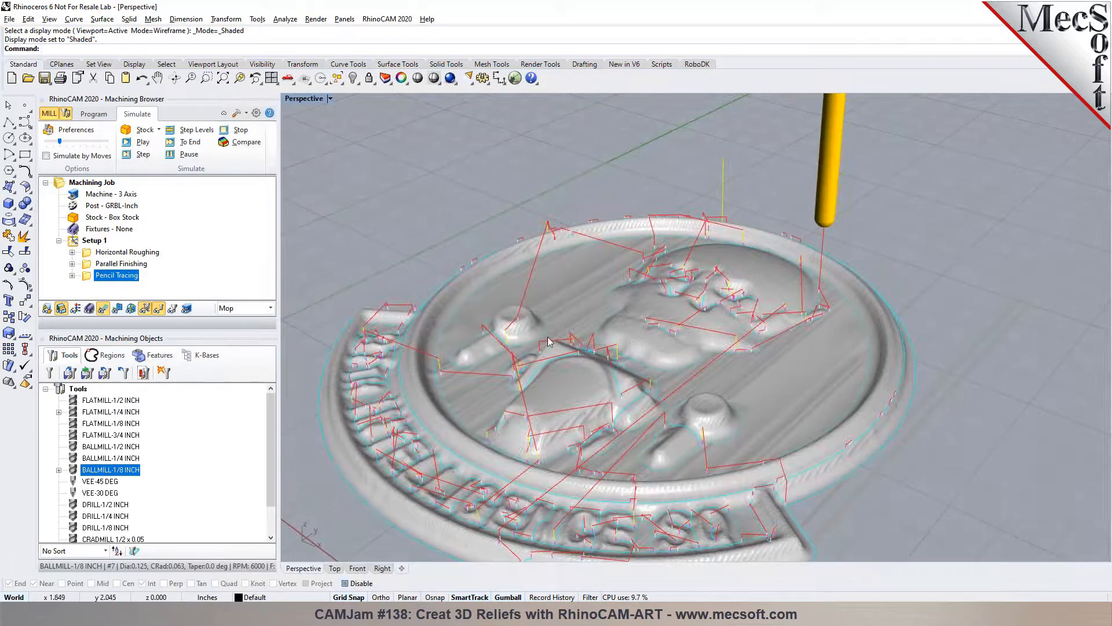
scroll(580, 308, down, 4)
click(98, 117)
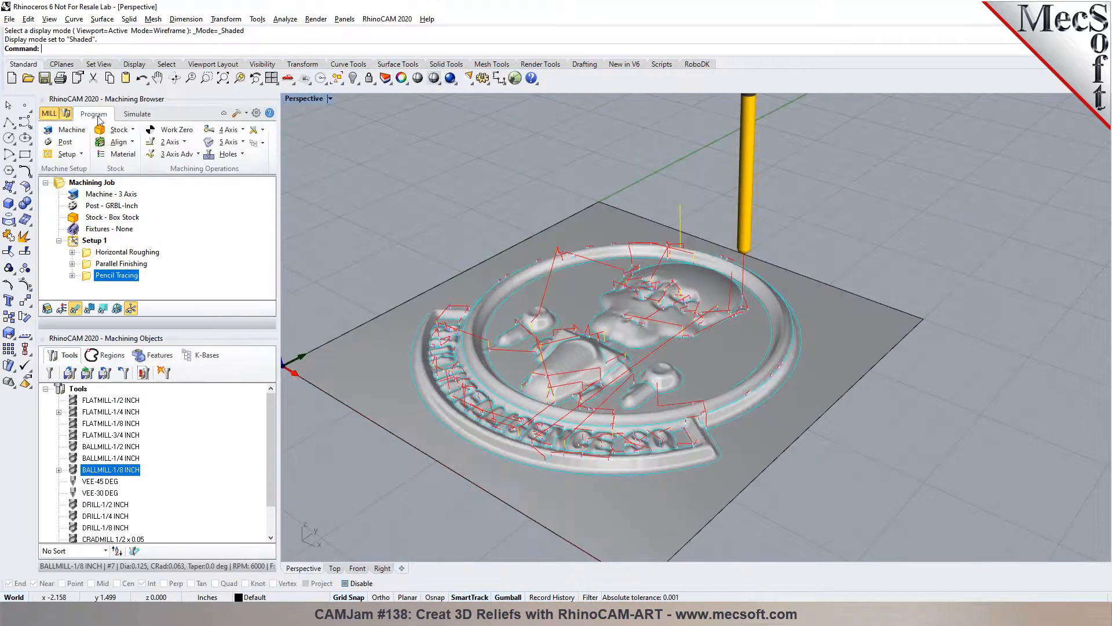
Switch to the ART module and start a Raster to Vector operation from the image 97th Intel Sq Patch Style A.jpg
click(387, 18)
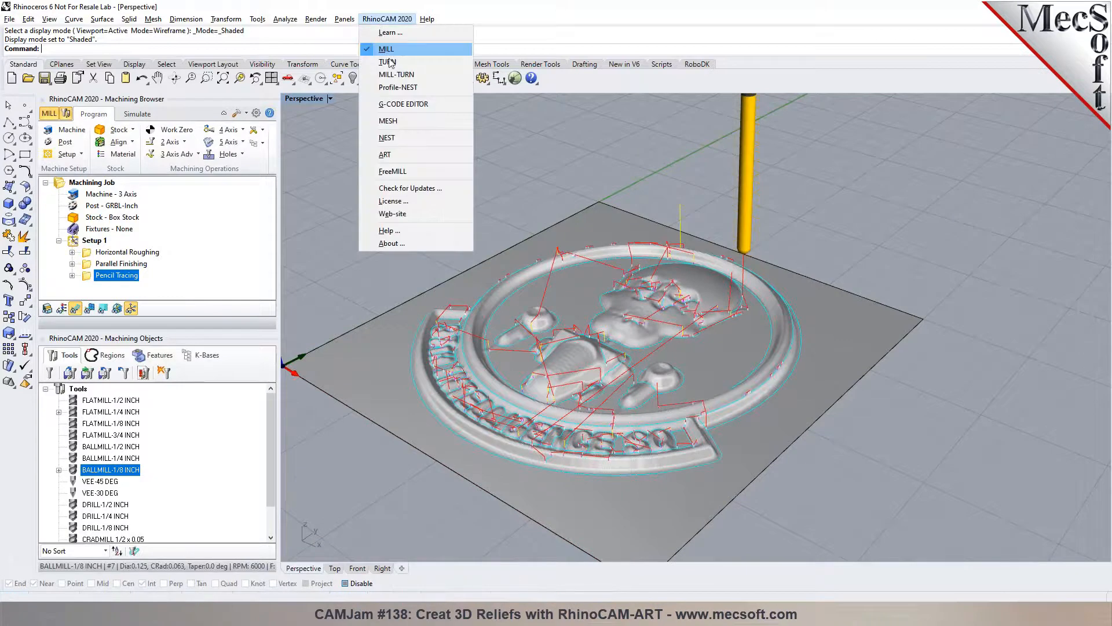
click(390, 159)
click(129, 174)
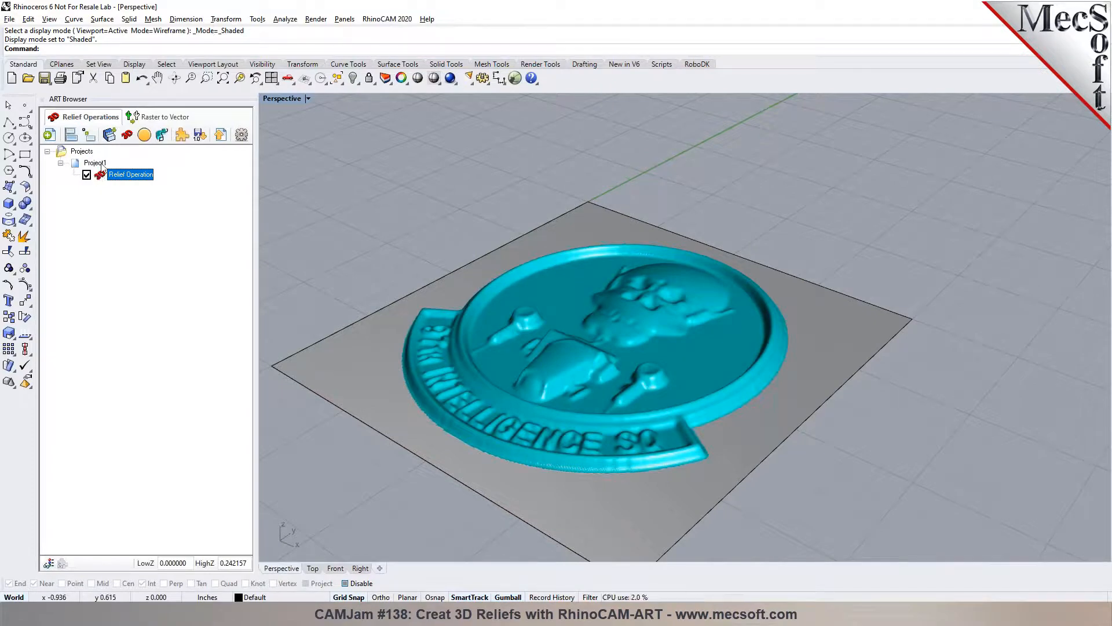
click(154, 118)
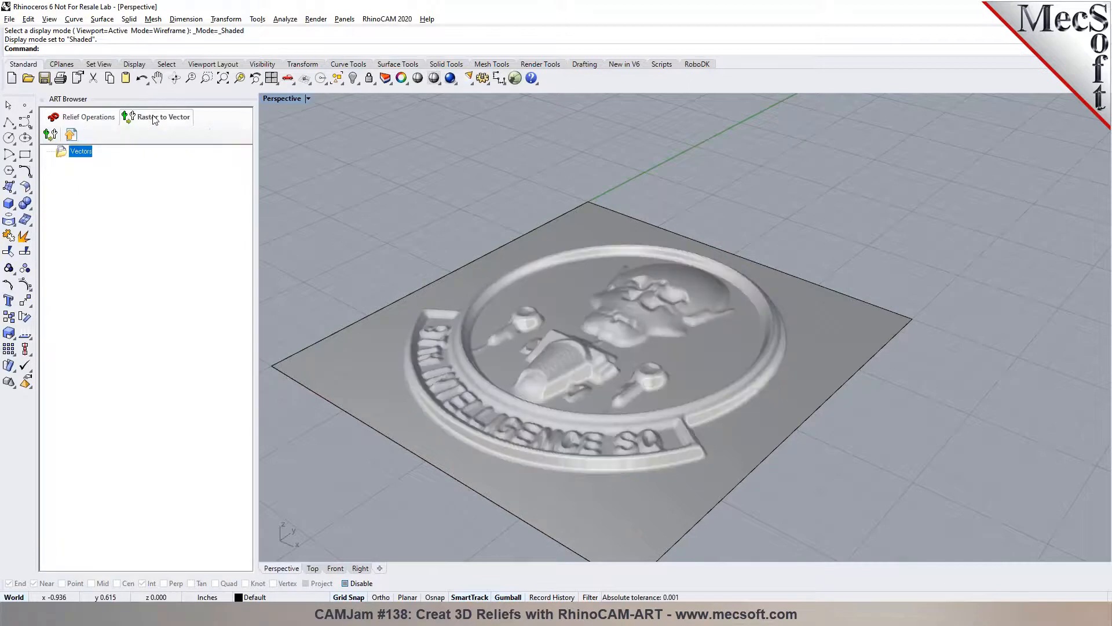
click(51, 135)
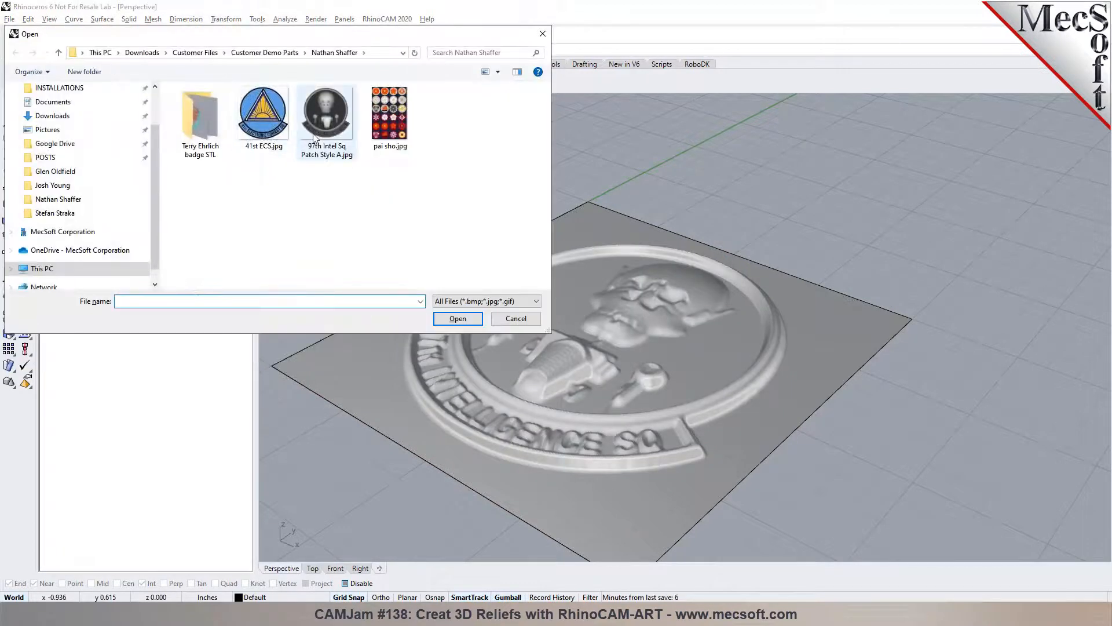
click(315, 139)
click(457, 319)
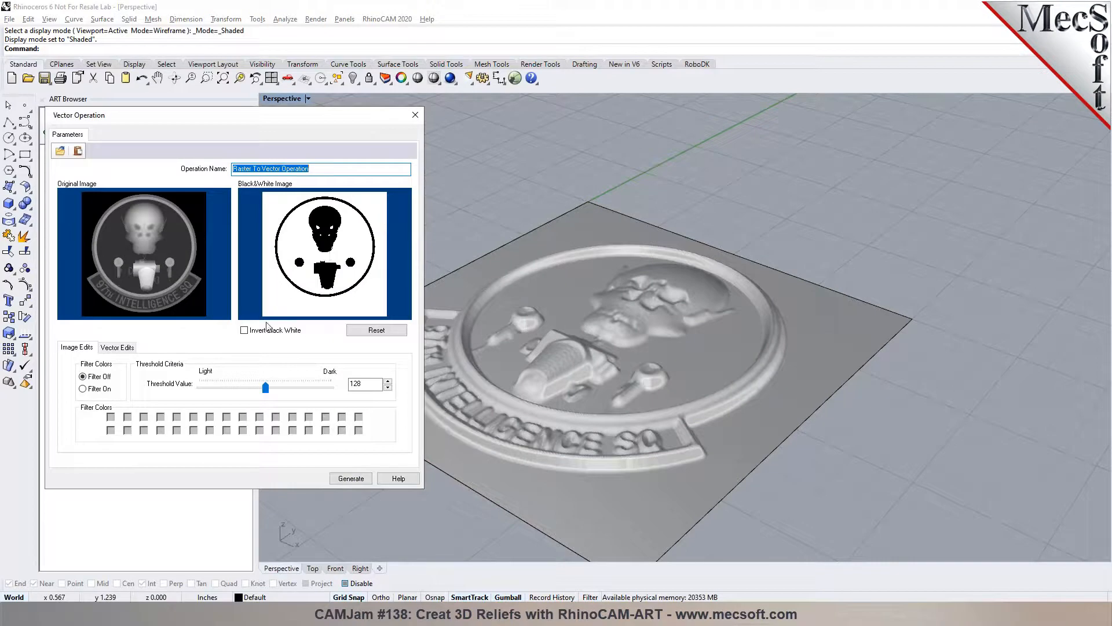
Invert the black-and-white image and set the threshold value to 98
click(270, 329)
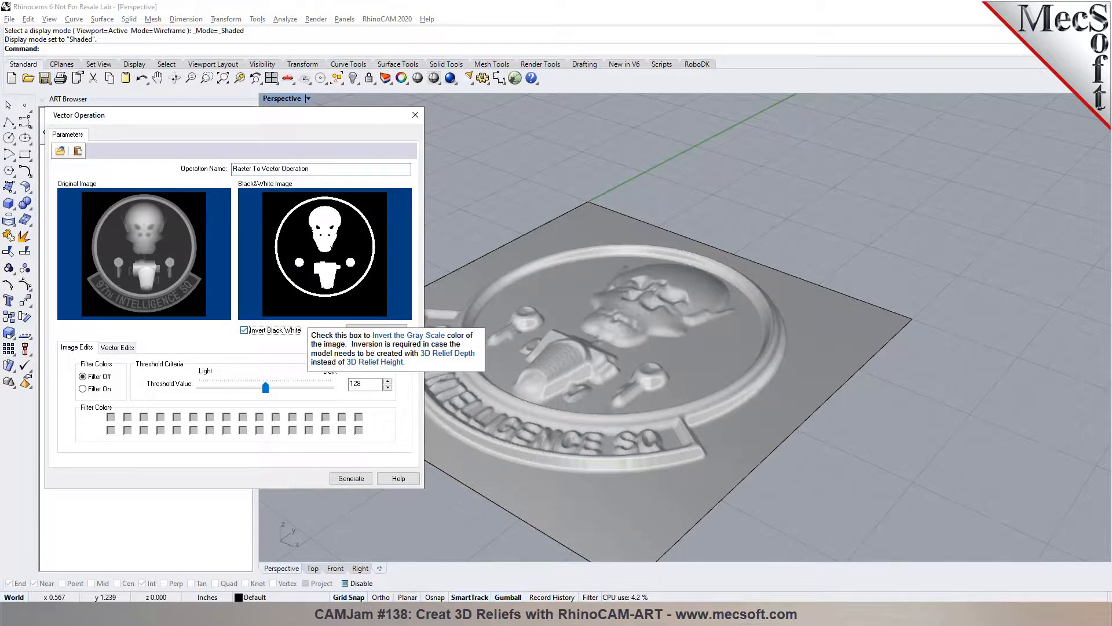
mouse_move(265, 387)
mouse_down()
mouse_move(302, 390)
mouse_move(245, 393)
mouse_up()
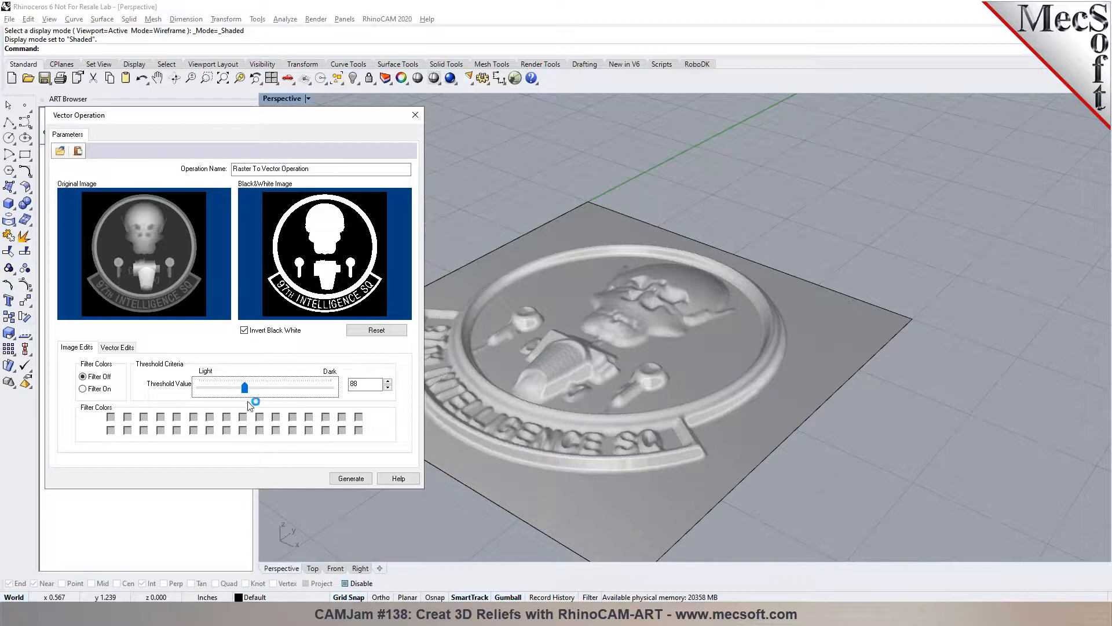
drag(251, 394, 251, 393)
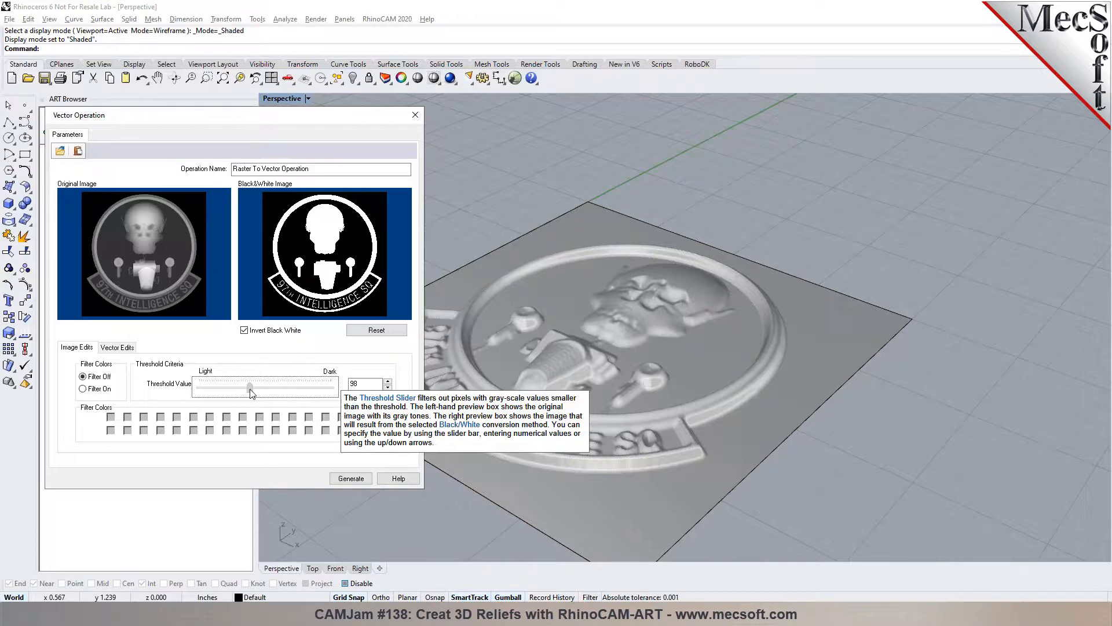
Turn off Use Image Size and size the vectors with a 3.5 by 3.5 inch rectangle starting at 0.25, 0.25 on the relief
click(127, 348)
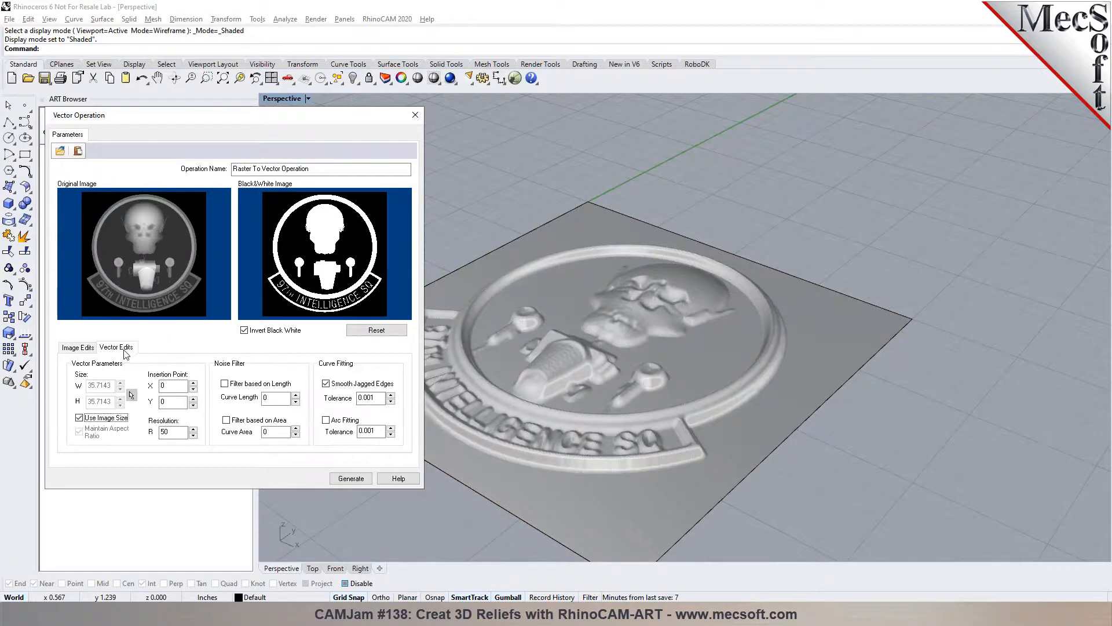
click(104, 418)
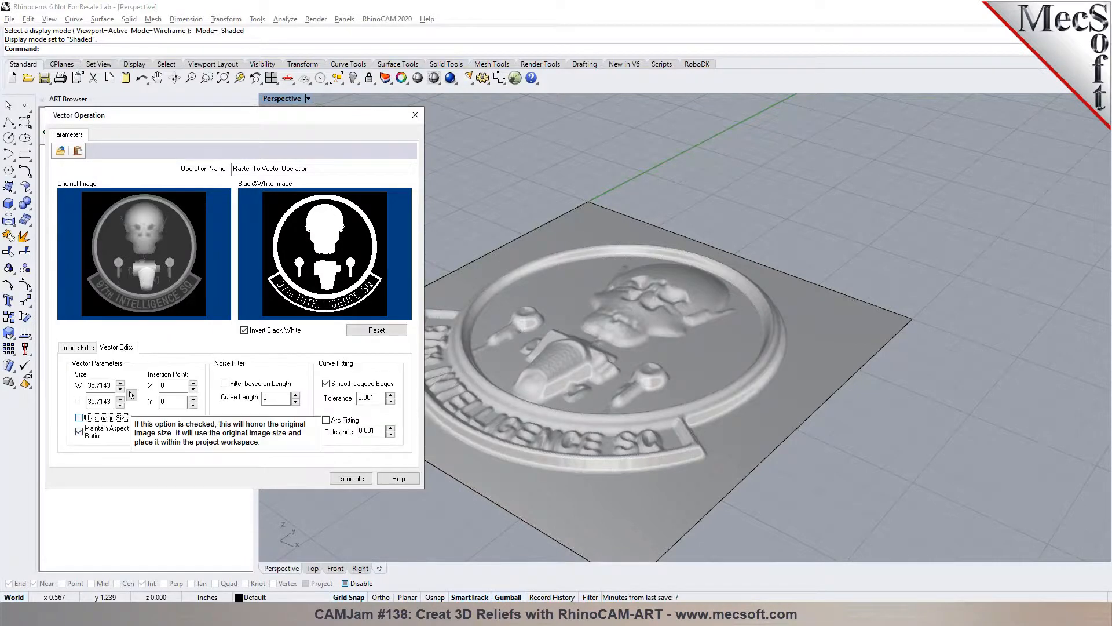
click(132, 395)
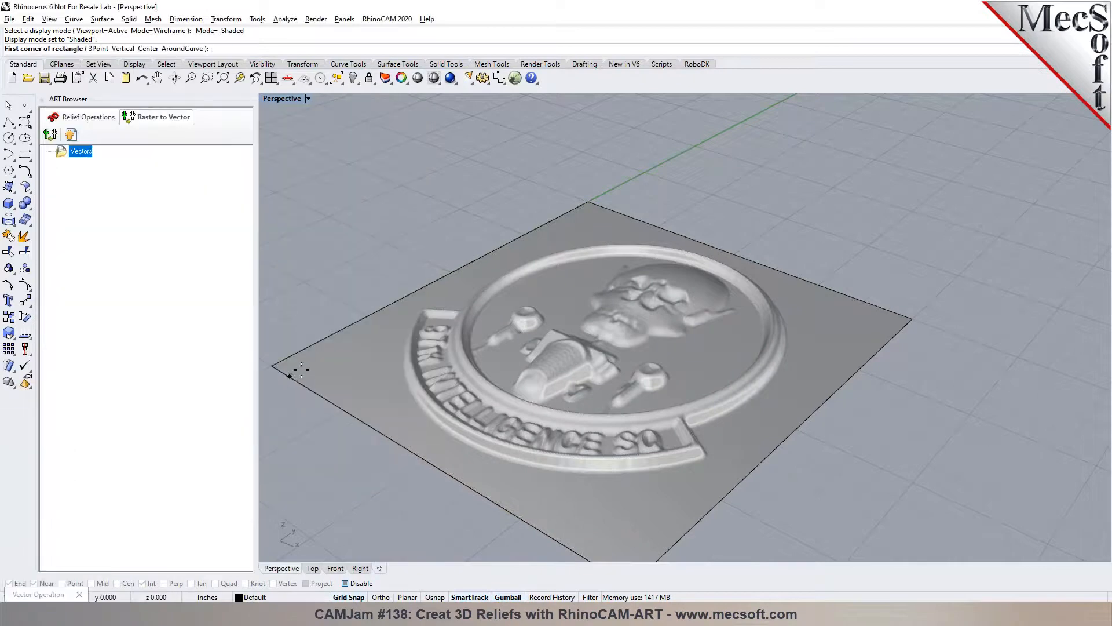
click(304, 363)
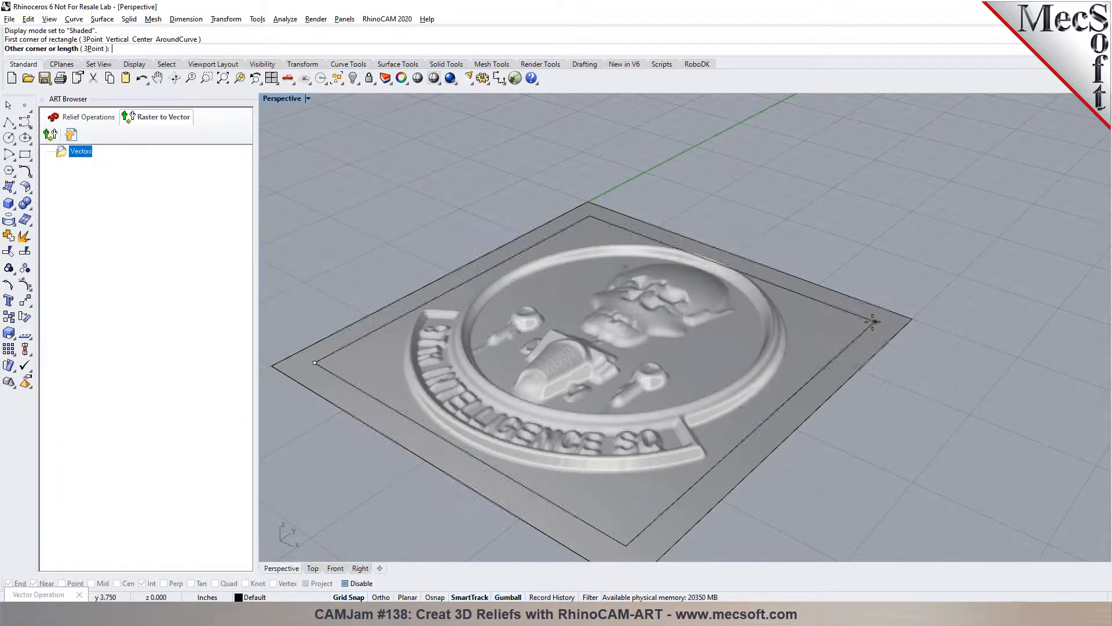
click(875, 322)
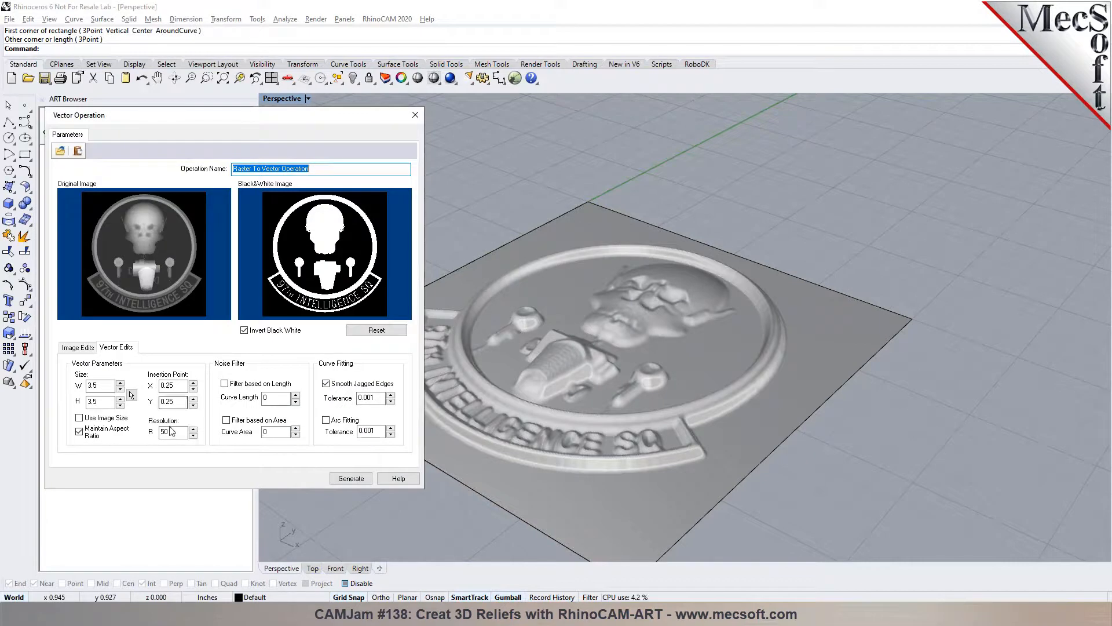
Set the vector resolution to 150 and generate the curves
click(165, 433)
text(15)
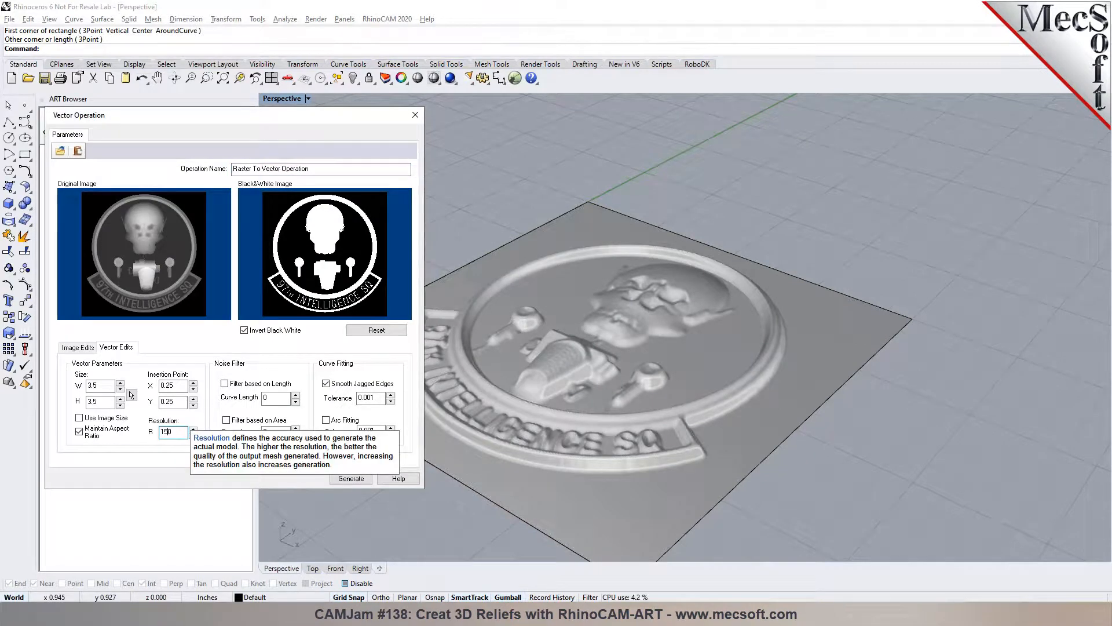
click(346, 479)
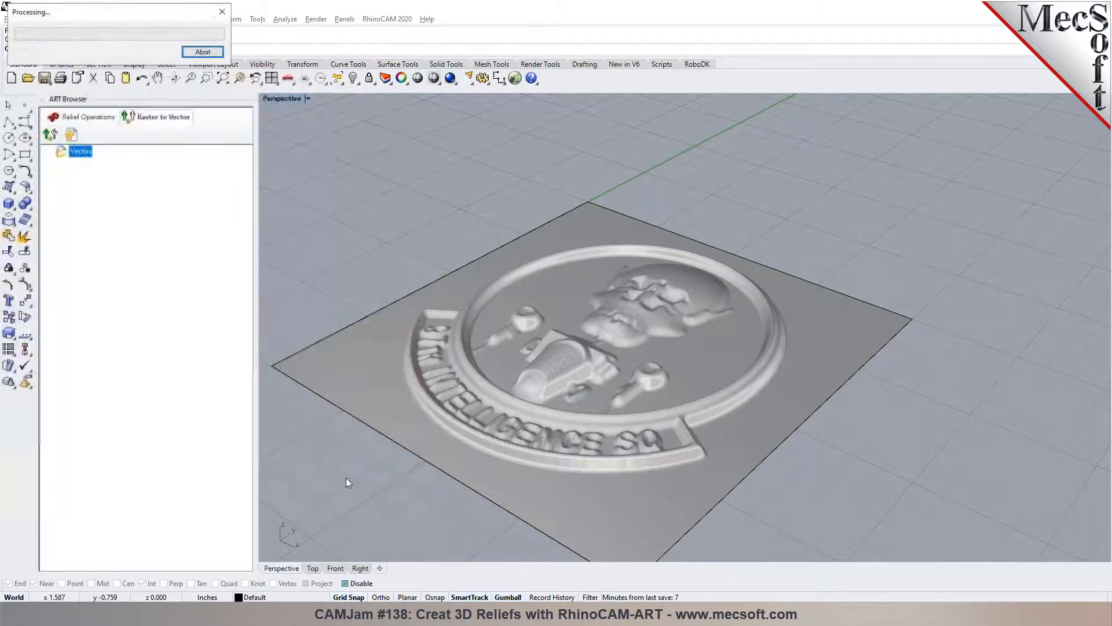
Hide the relief mesh and inspect the generated curves in the Top view
right_drag(424, 362, 372, 396)
click(371, 395)
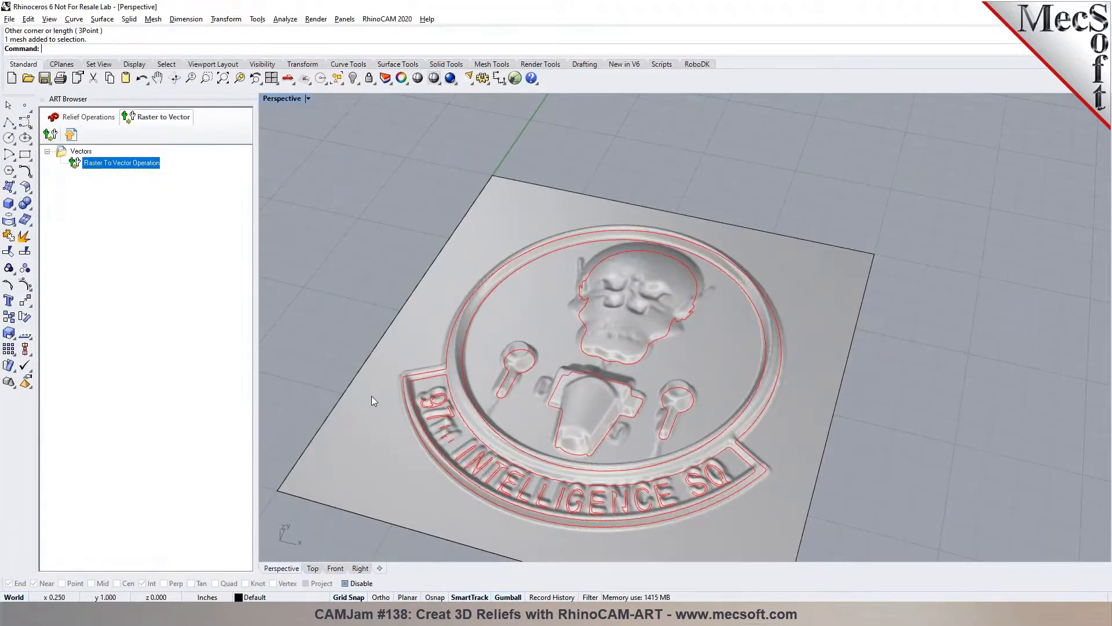
click(353, 77)
click(316, 570)
scroll(553, 365, up, 5)
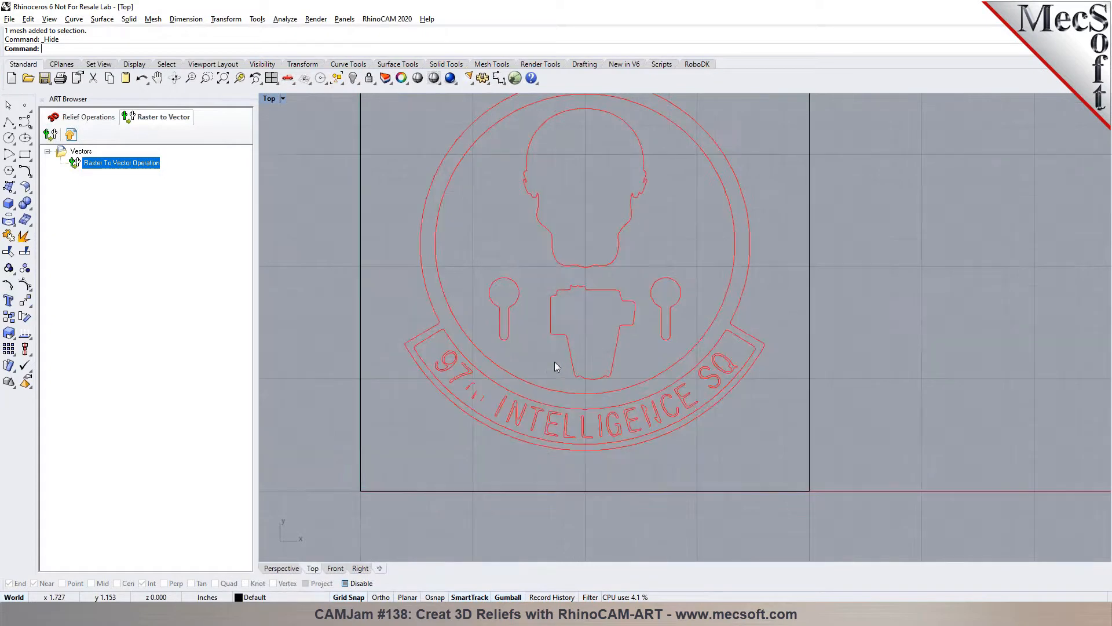
scroll(496, 388, up, 2)
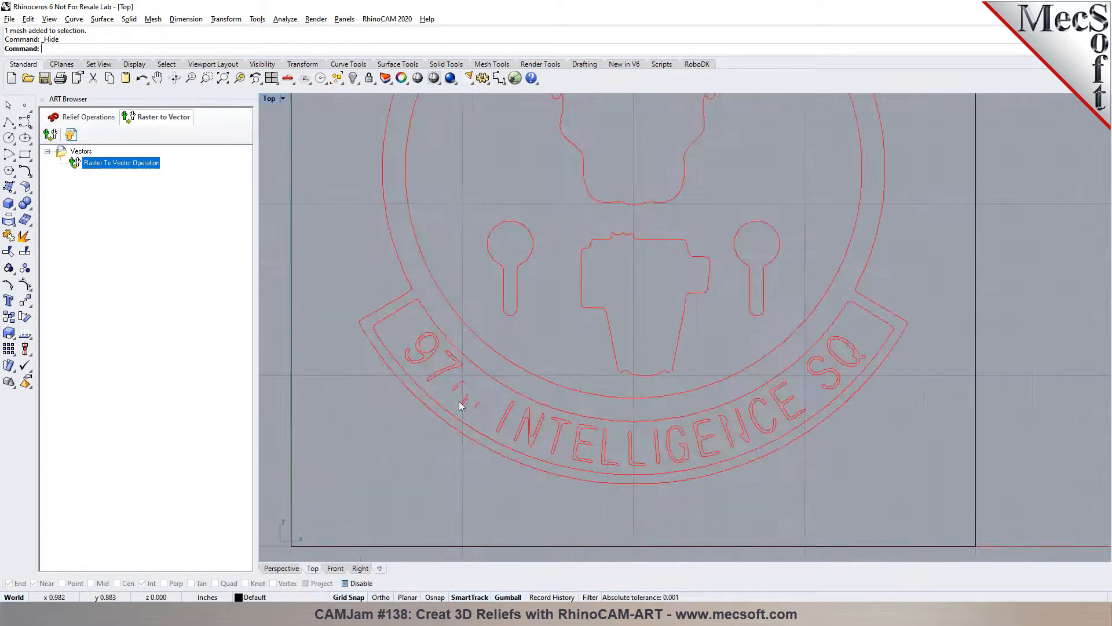
Regenerate the Raster to Vector operation with Smooth Jagged Edges turned off and inspect the lettering curves up close
double_click(81, 168)
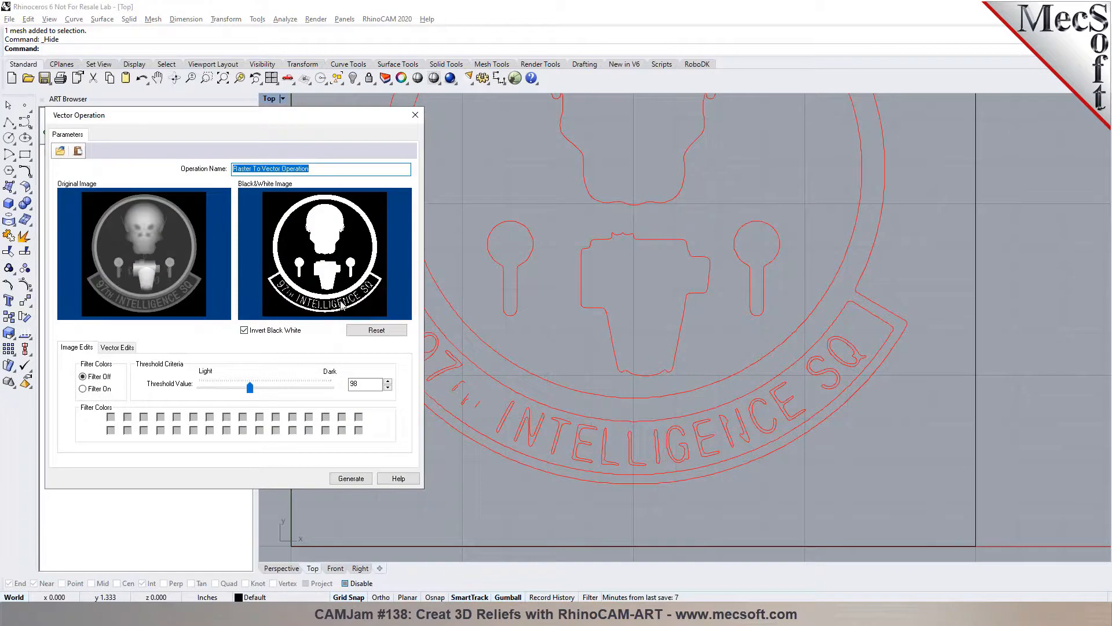
click(127, 347)
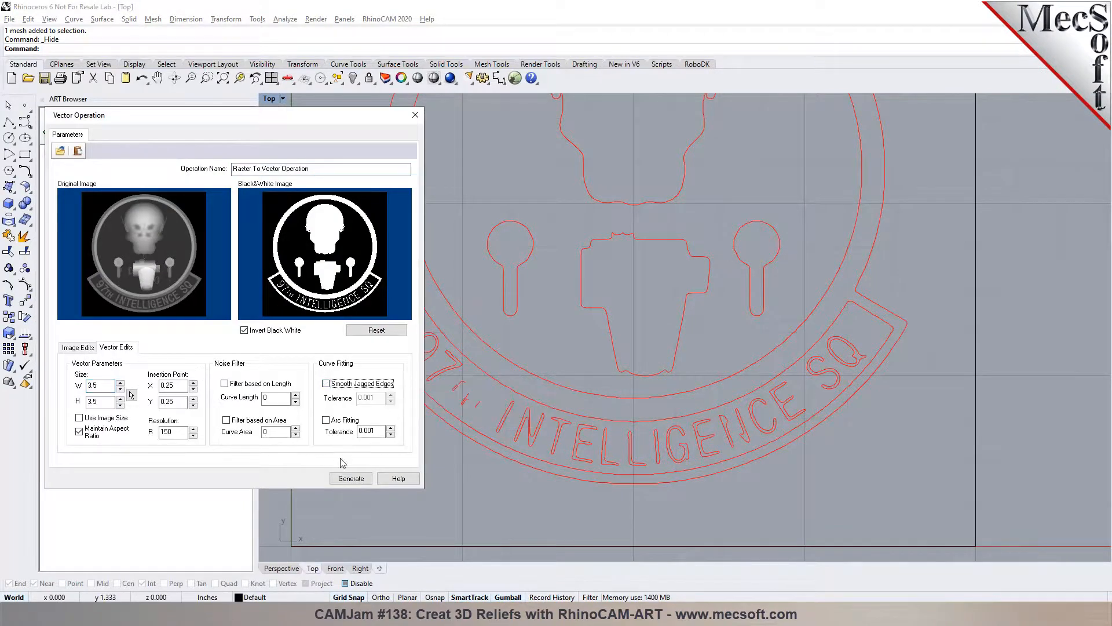
click(347, 478)
scroll(575, 446, up, 5)
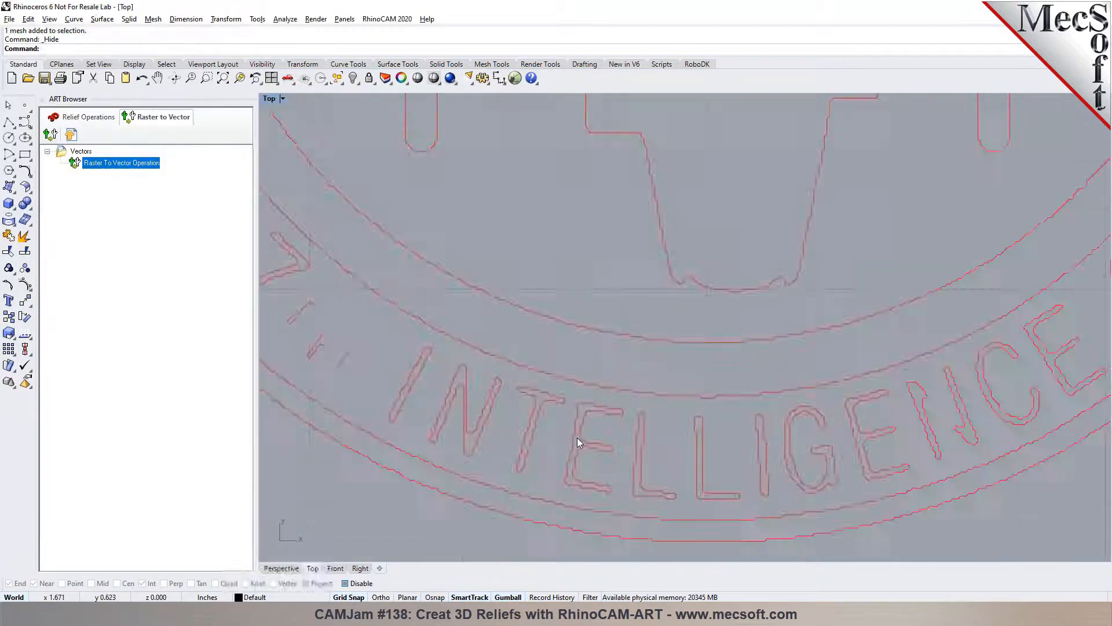
scroll(575, 429, up, 3)
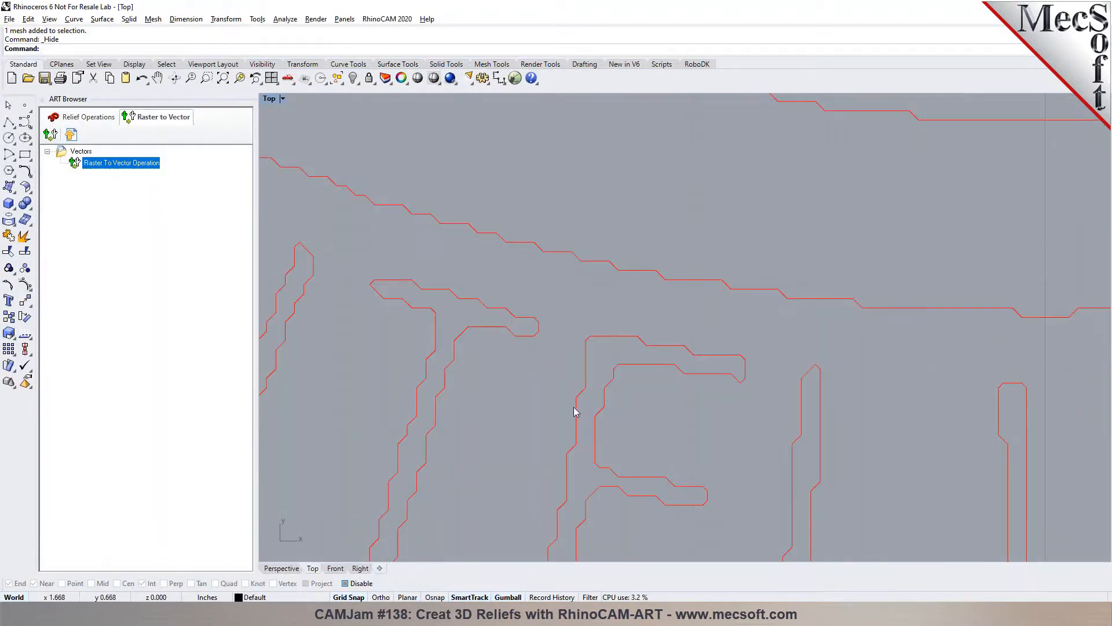
scroll(565, 445, down, 10)
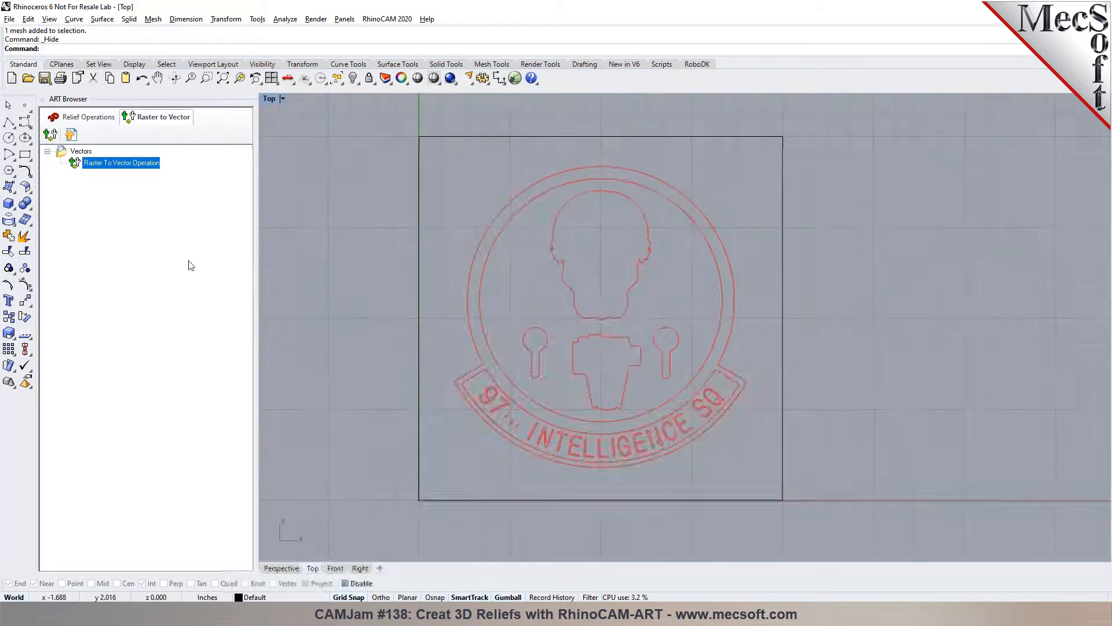
Raise the Raster to Vector operation's resolution to 250, regenerate the curves and check the lettering
double_click(79, 164)
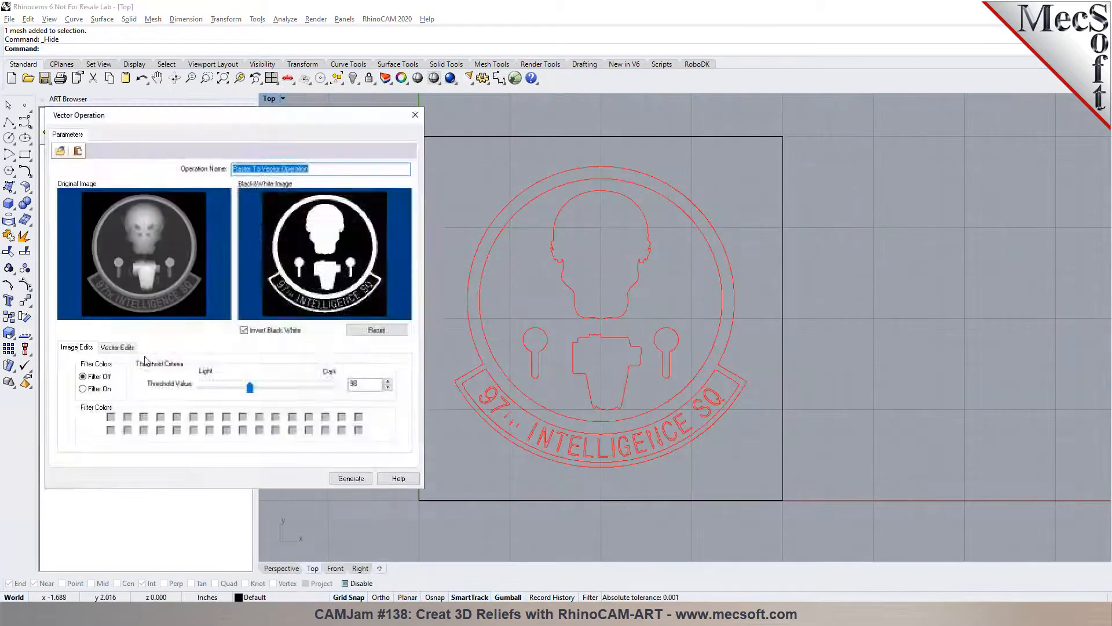
click(116, 347)
drag(168, 432, 154, 433)
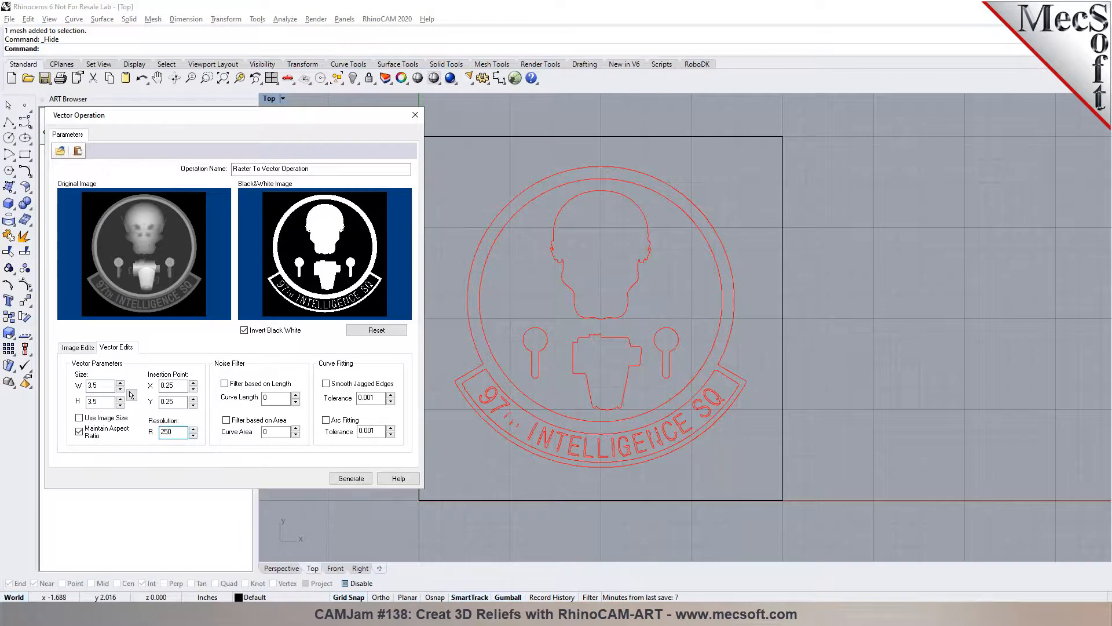
click(357, 480)
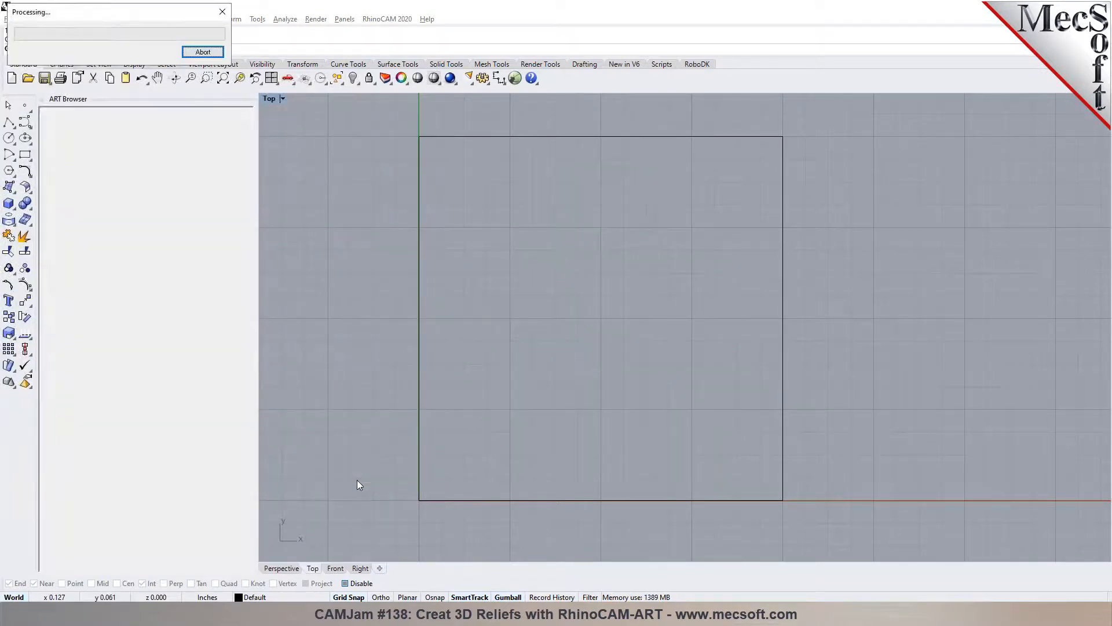
scroll(555, 443, up, 4)
scroll(552, 445, down, 4)
Turn Smooth Jagged Edges on in the Raster to Vector operation, regenerate the curves and inspect the whole patch outline
double_click(116, 163)
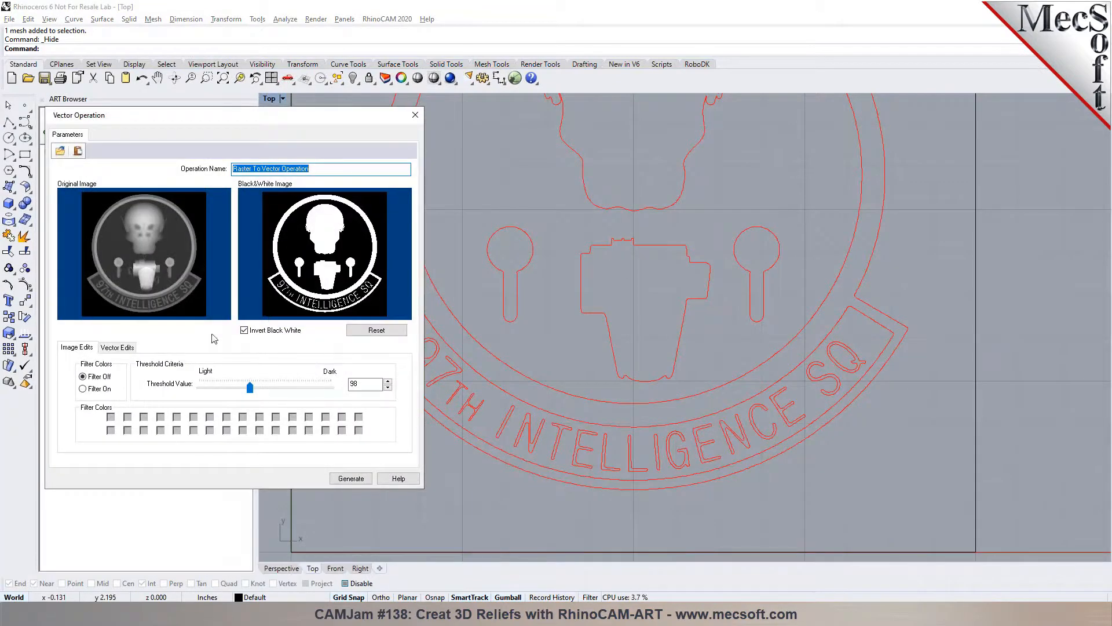
click(125, 348)
click(327, 384)
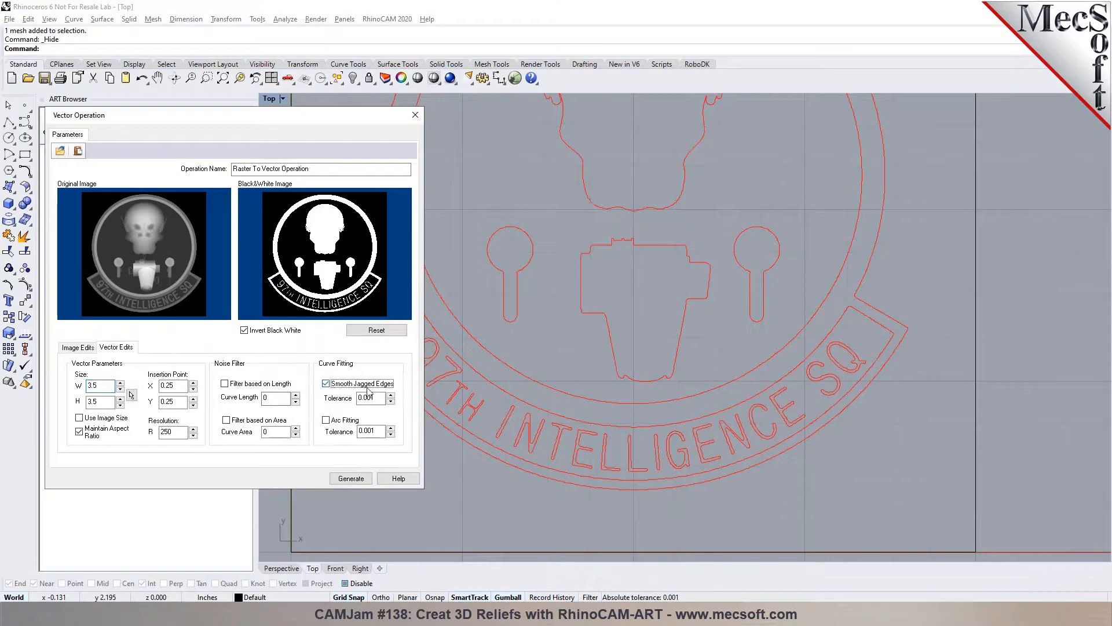
click(350, 478)
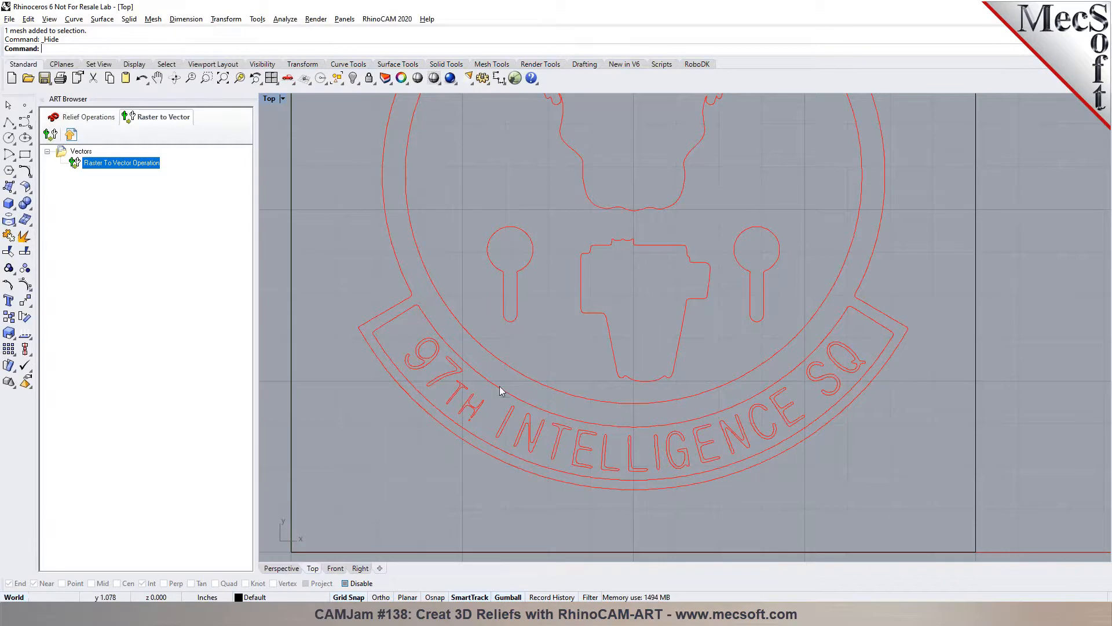
scroll(487, 418, down, 4)
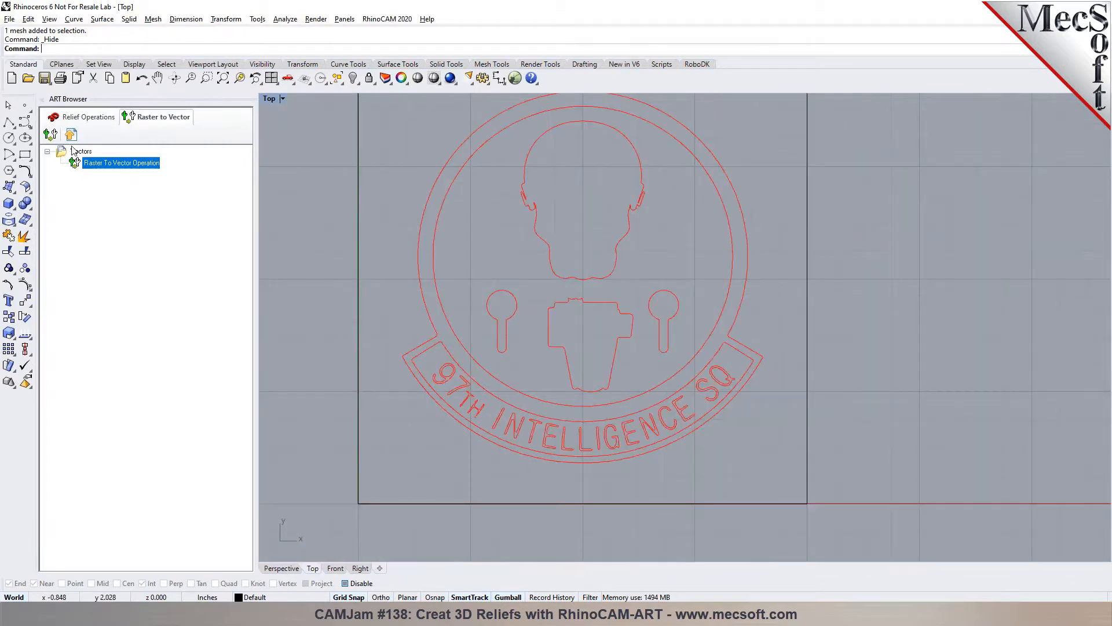
Output the generated vectors as Rhino curves and check selection on the square boundary and the patch's banner outline
click(71, 137)
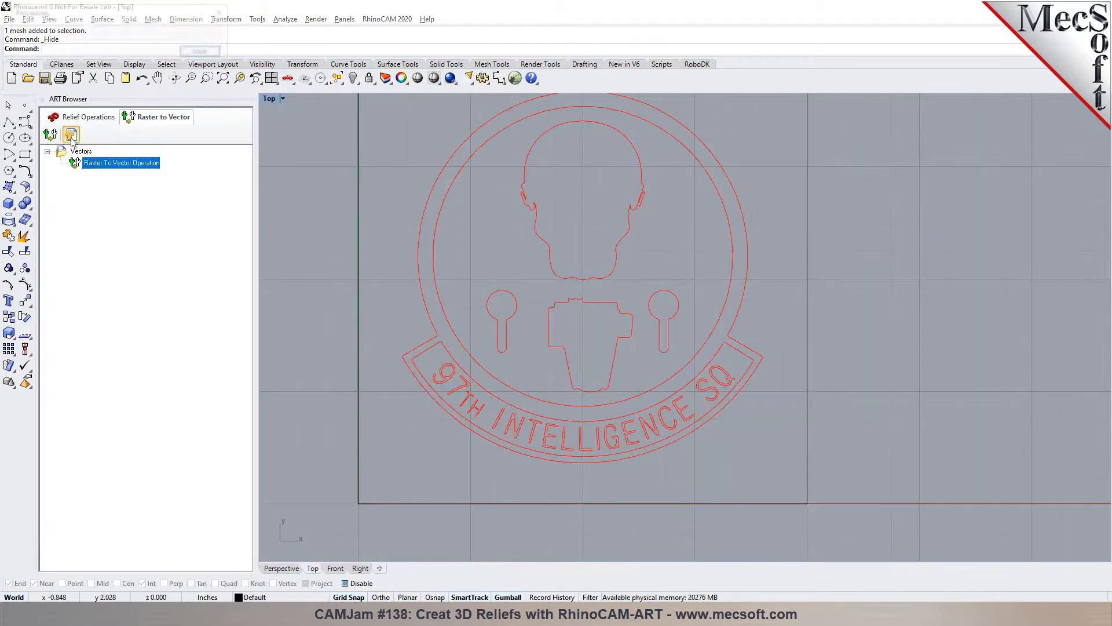
click(437, 285)
click(360, 269)
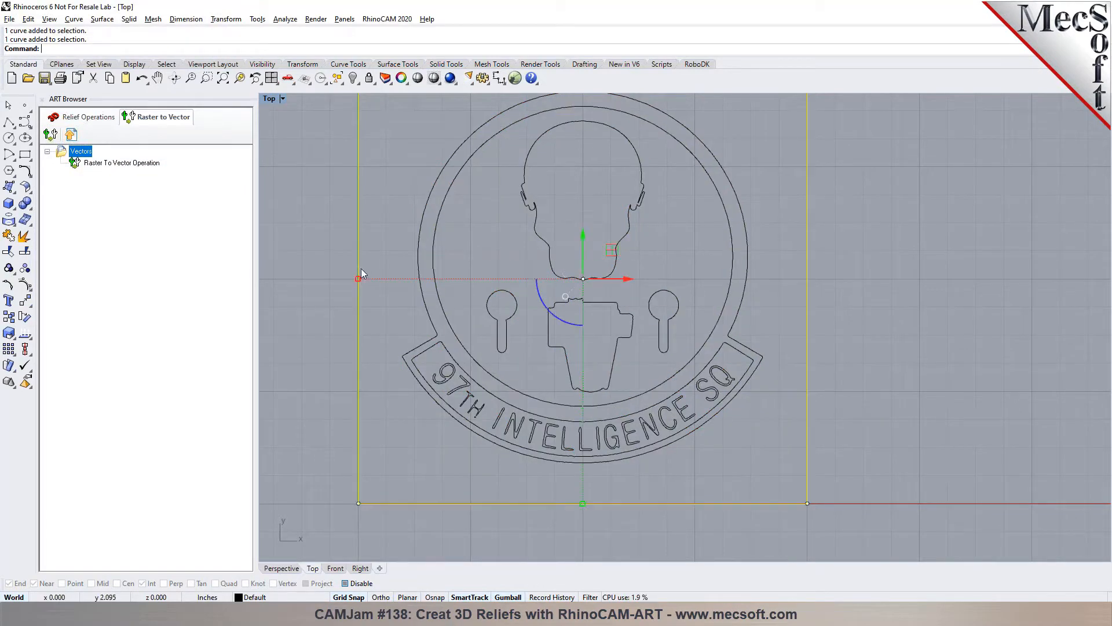
click(503, 464)
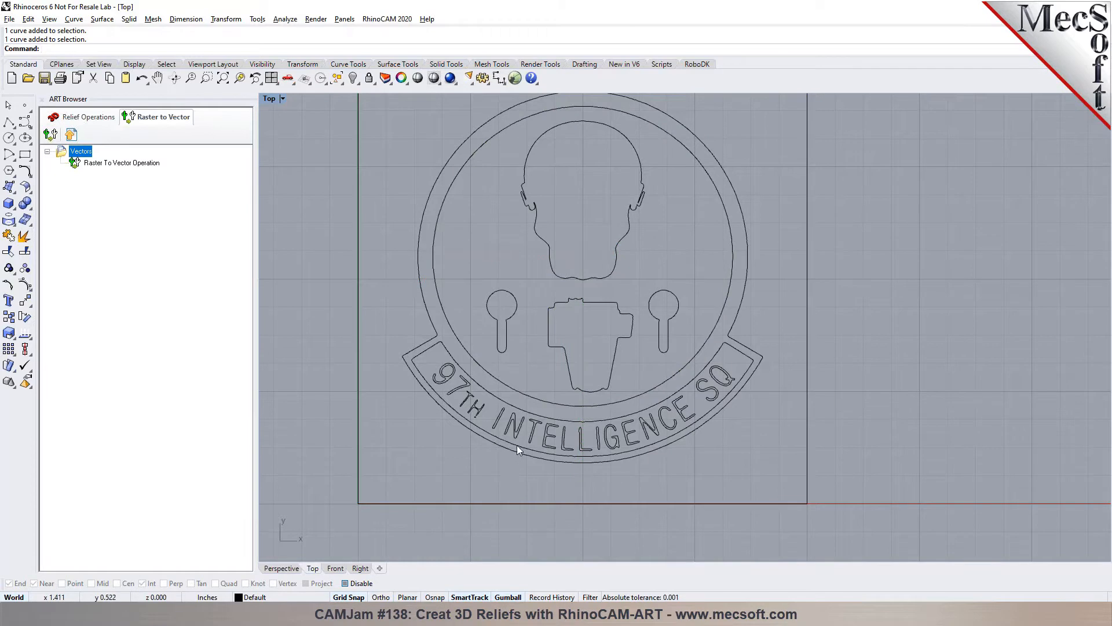
click(516, 445)
click(444, 448)
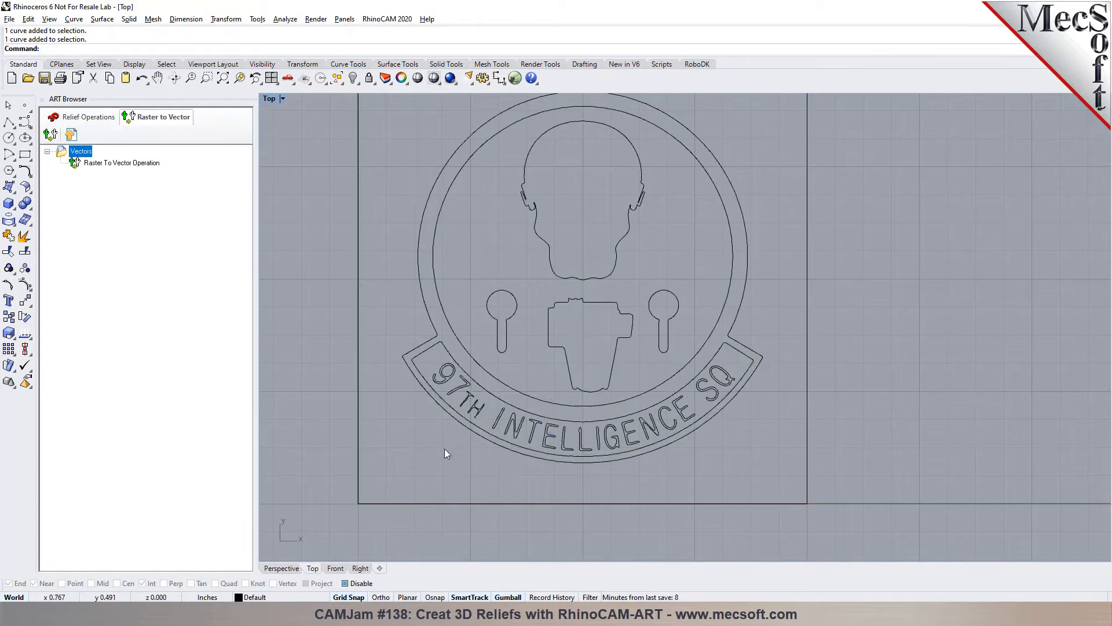